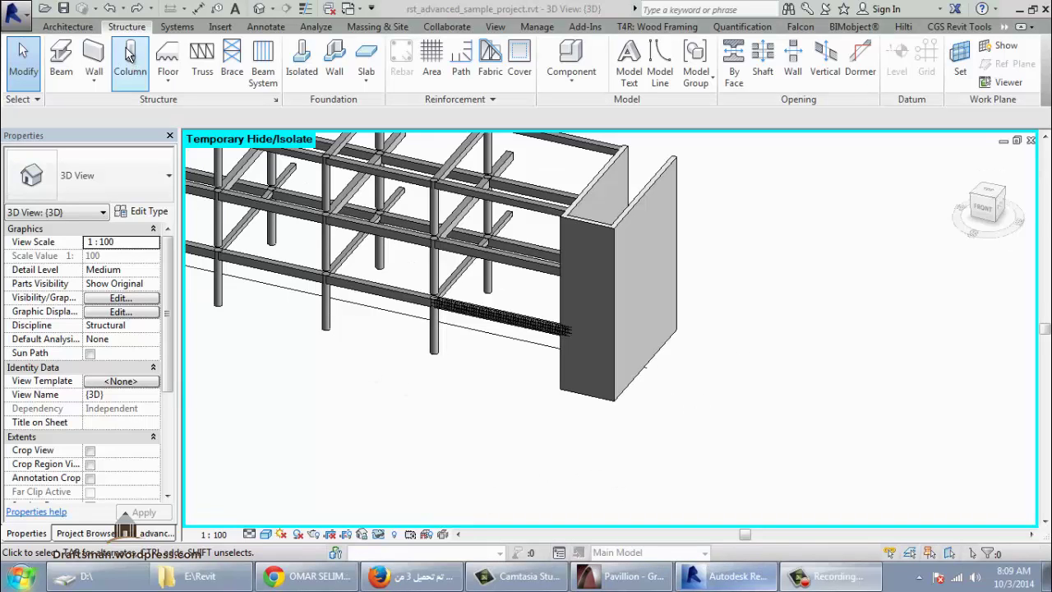
Place a Bearing Footing 900 x 300 under the concrete walls and select the new footing
left_click(337, 72)
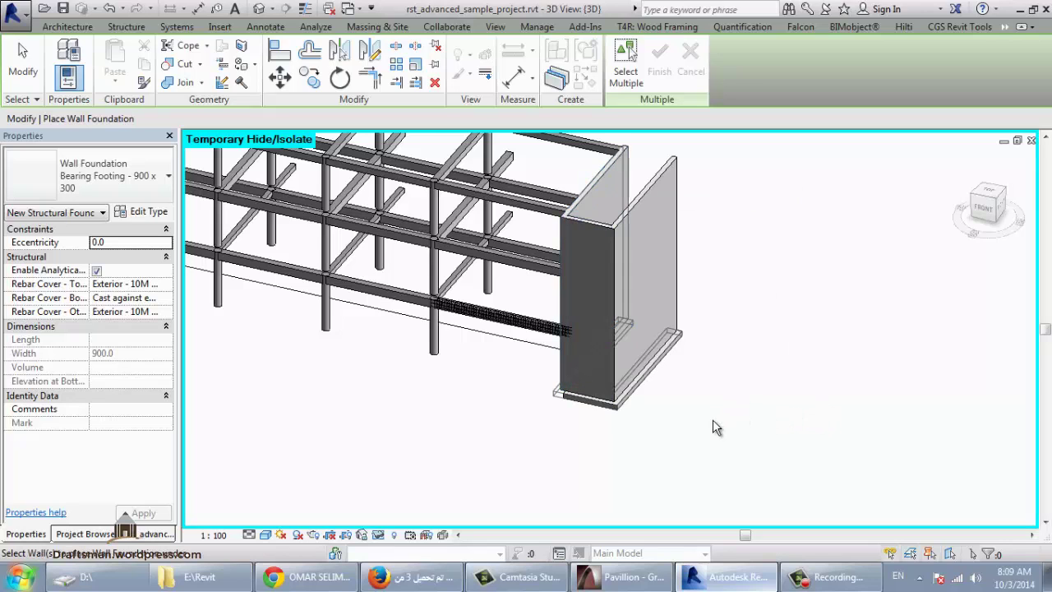
key("Escape")
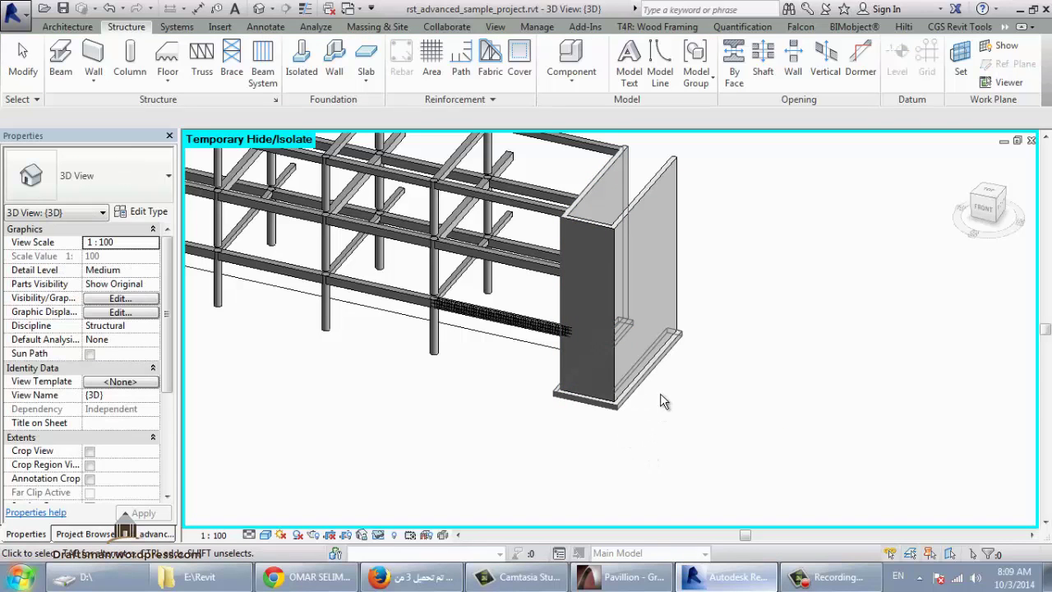
left_click(662, 372)
Select every visible wall footing and switch them to Retaining Footing - 600 x 300 x 300
right_click(659, 366)
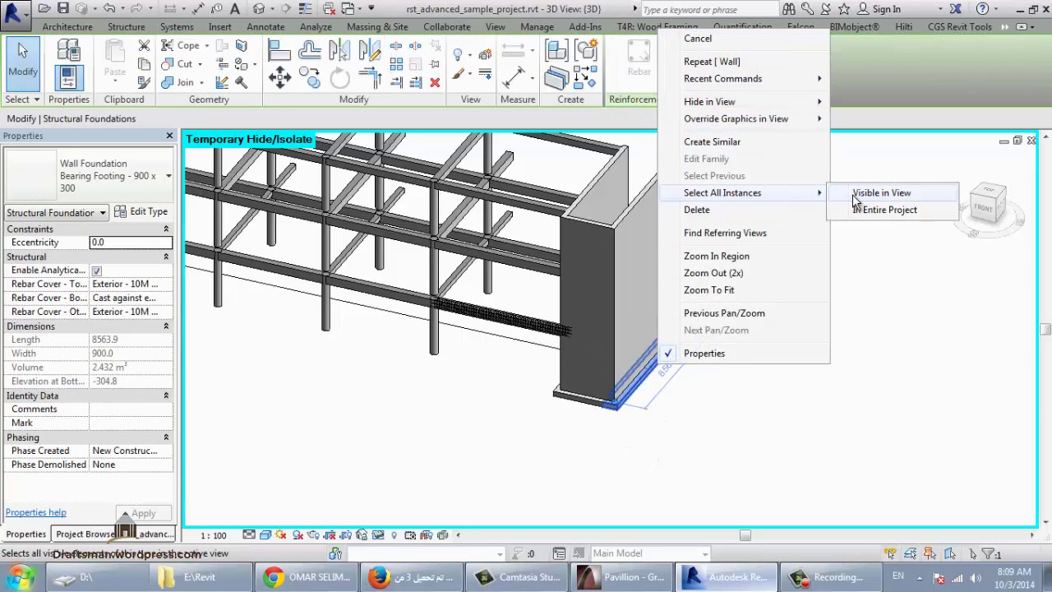
left_click(852, 195)
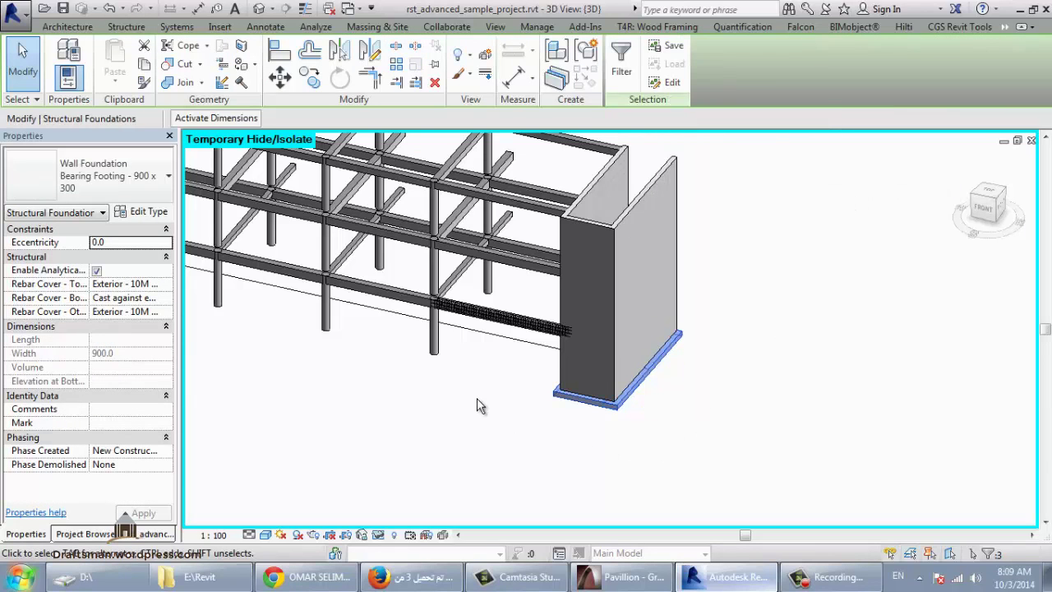
left_click(81, 188)
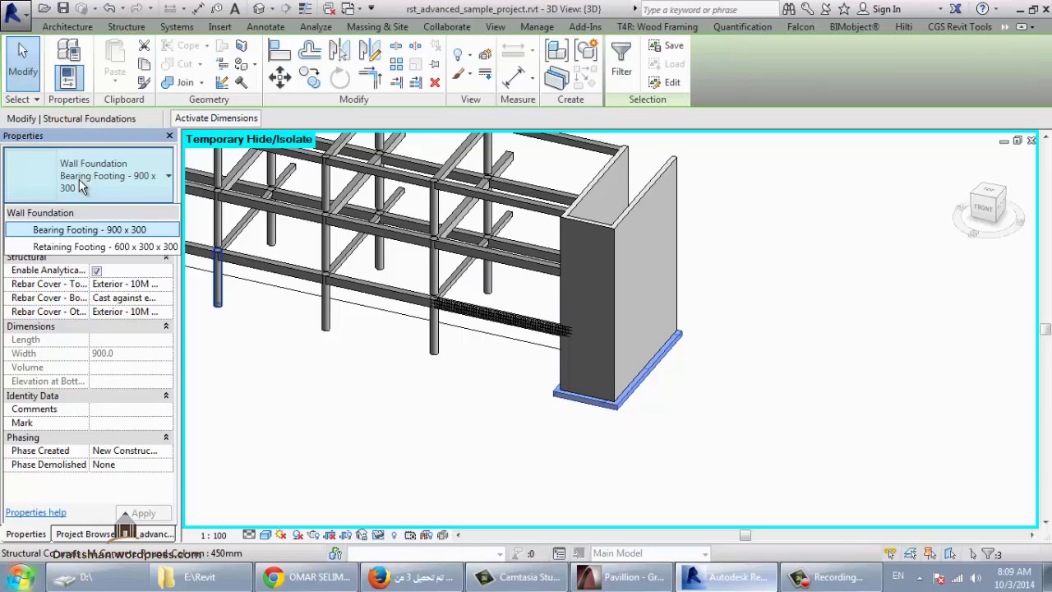
left_click(119, 246)
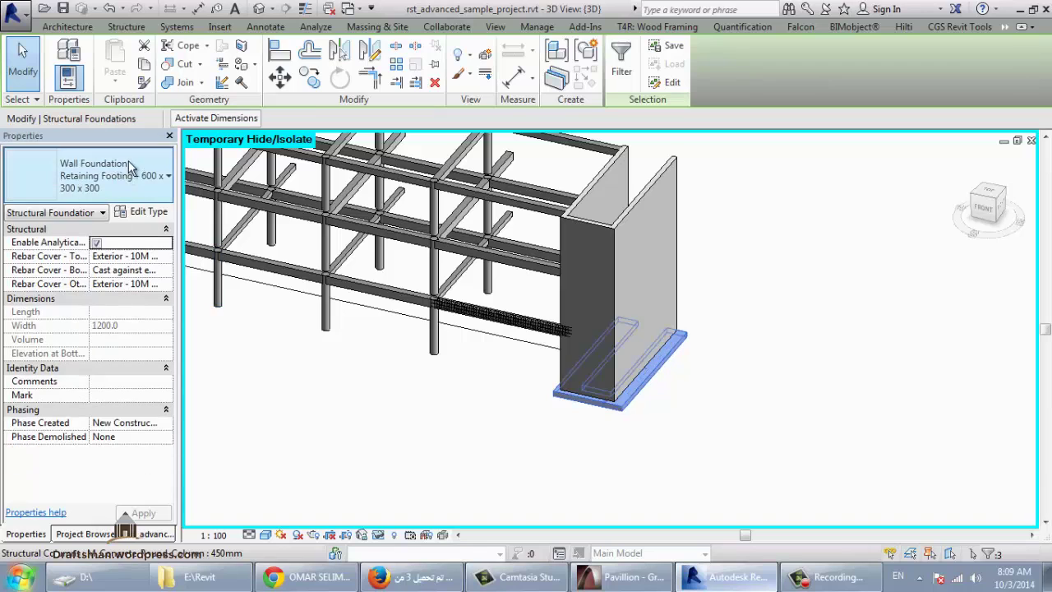
Duplicate the footing type as '500 x 400 x400' with toe 400, heel 500, thickness 400
left_click(148, 212)
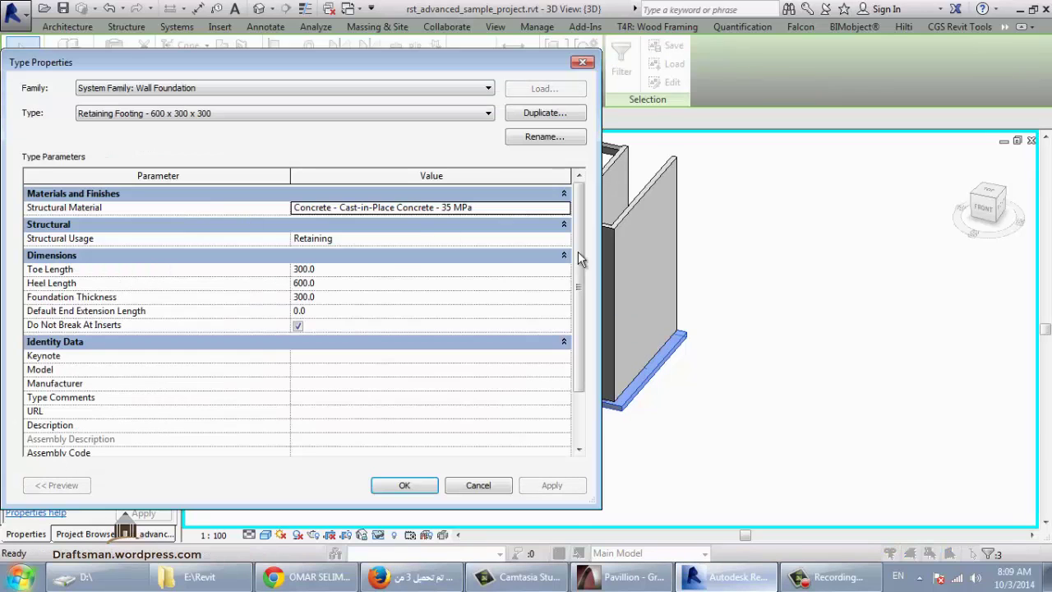
left_click(532, 120)
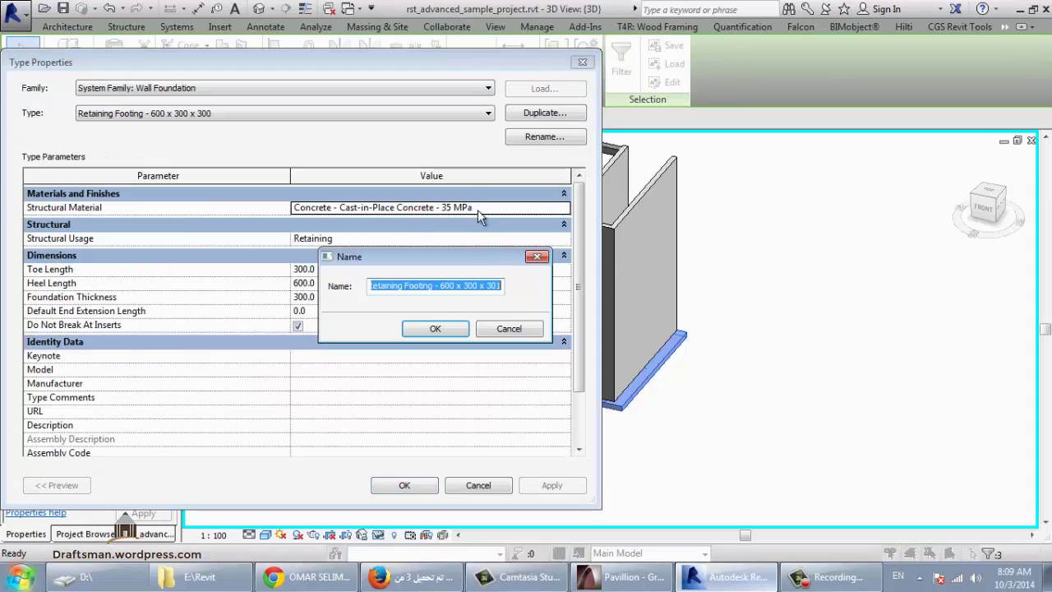
left_click(443, 285)
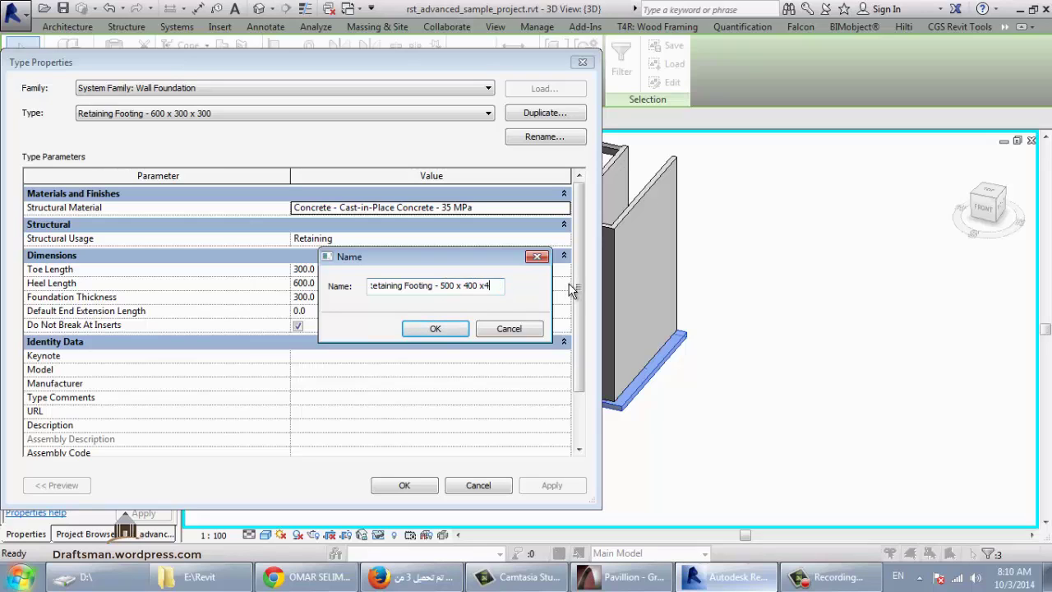
type("00")
left_click(435, 329)
left_click(353, 284)
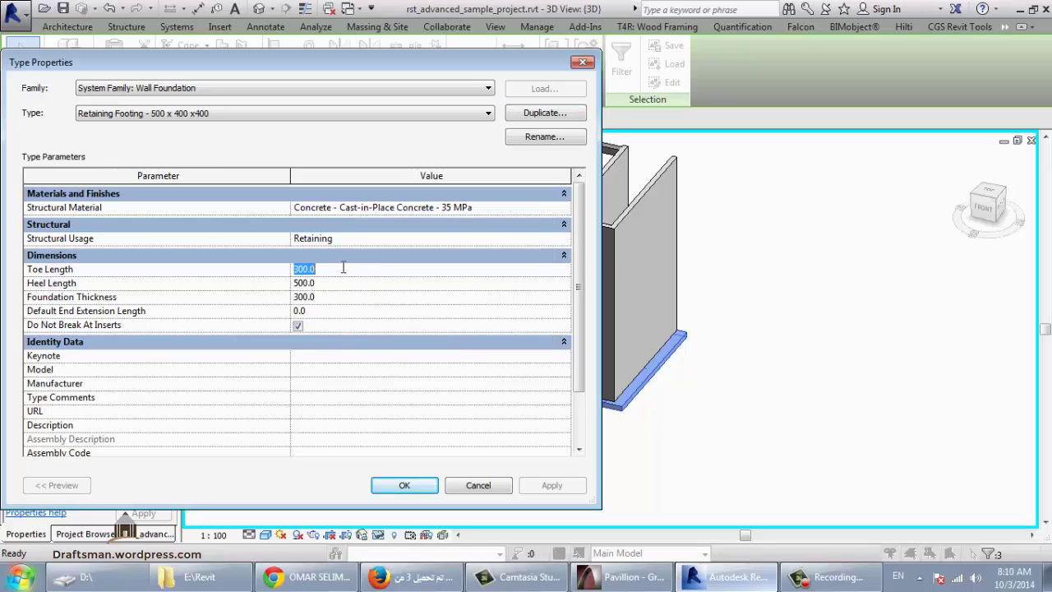
type("400")
left_click(341, 296)
type("400")
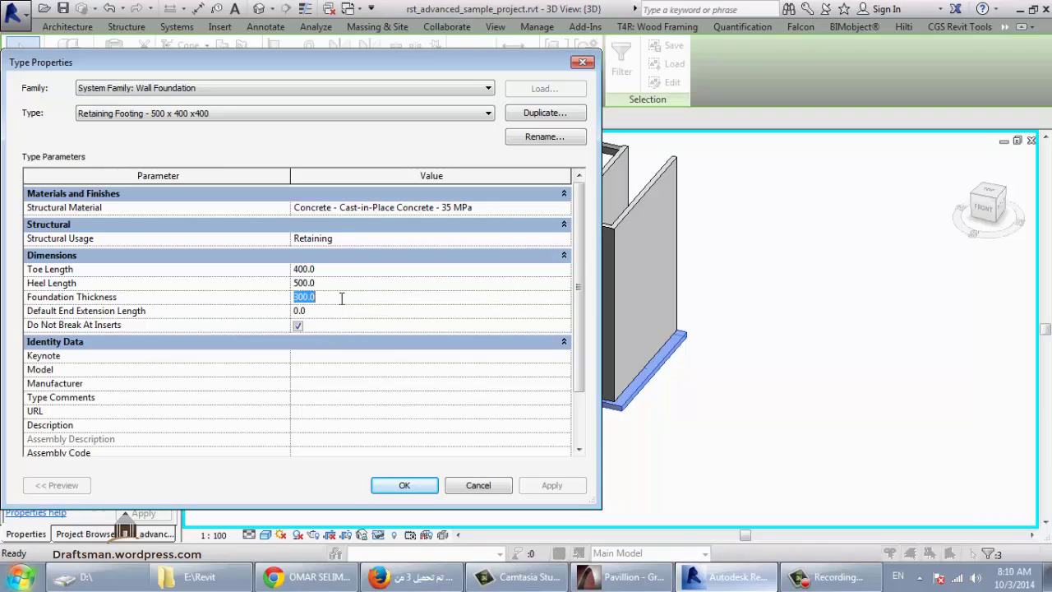
left_click(425, 487)
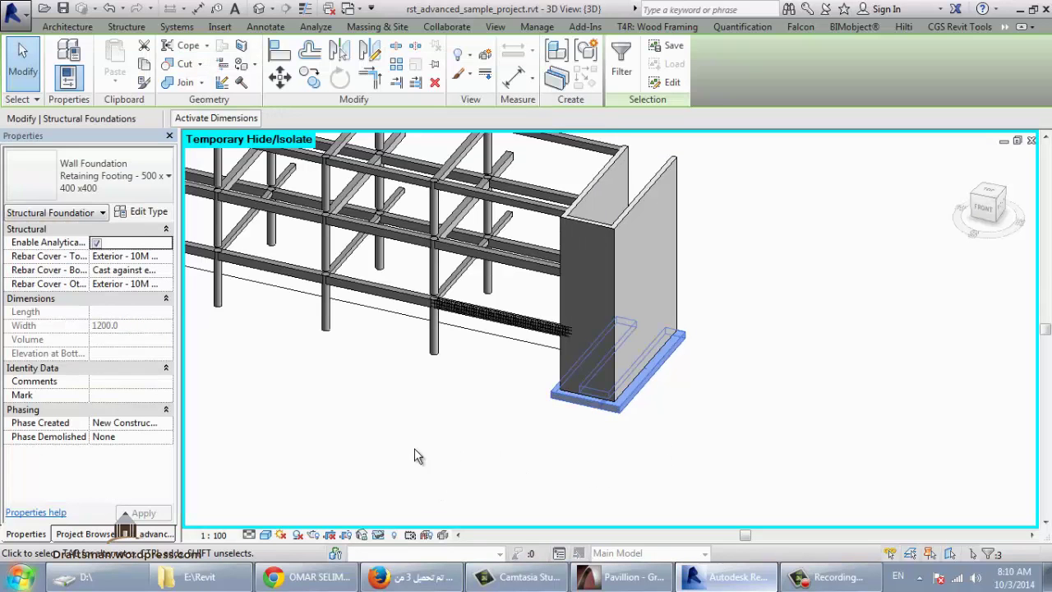
Clear the selection and open the 01 - Entry Level structural plan
middle_click_drag(414, 448, 567, 425)
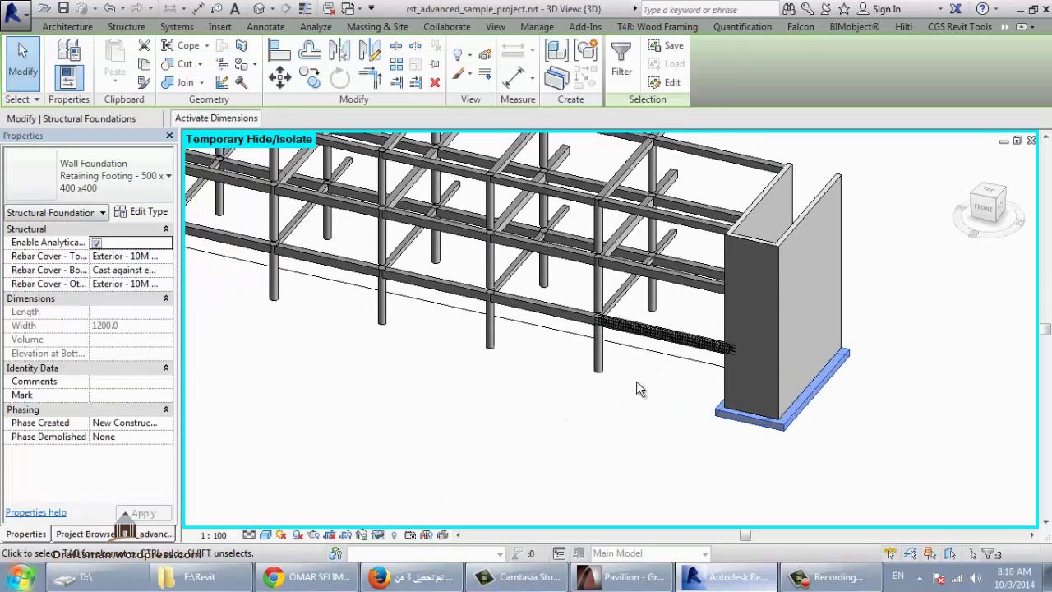
left_click(466, 362)
left_click(127, 534)
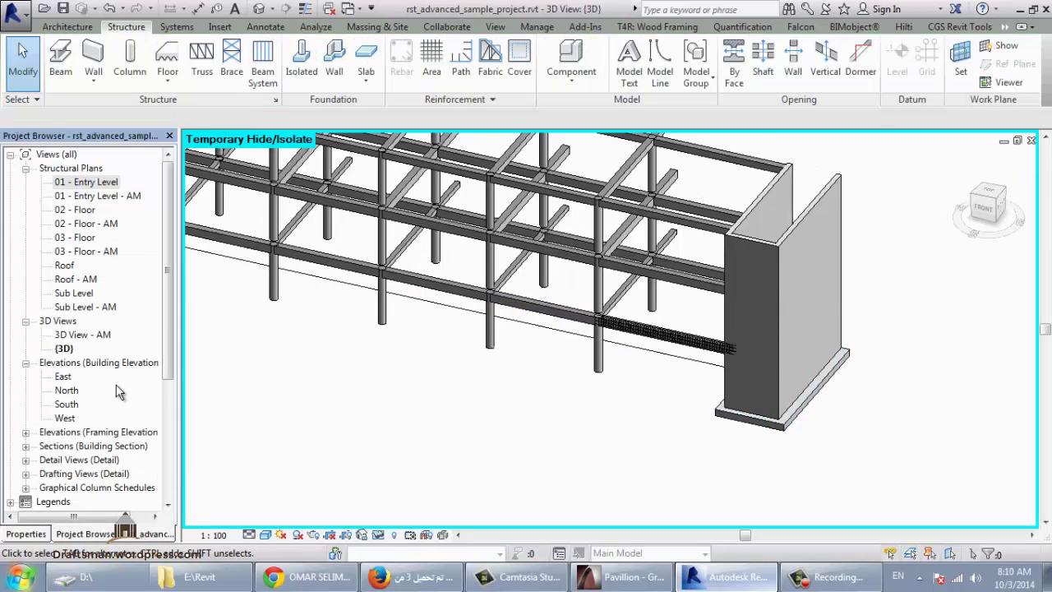
double_click(86, 182)
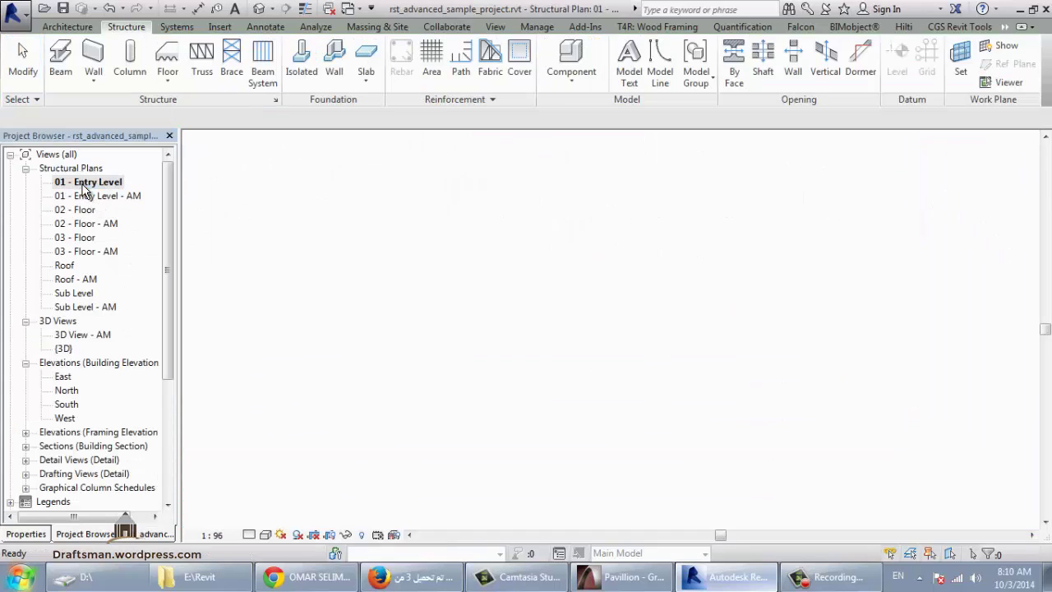
scroll(564, 412, "down", 3)
scroll(501, 435, "down", 2)
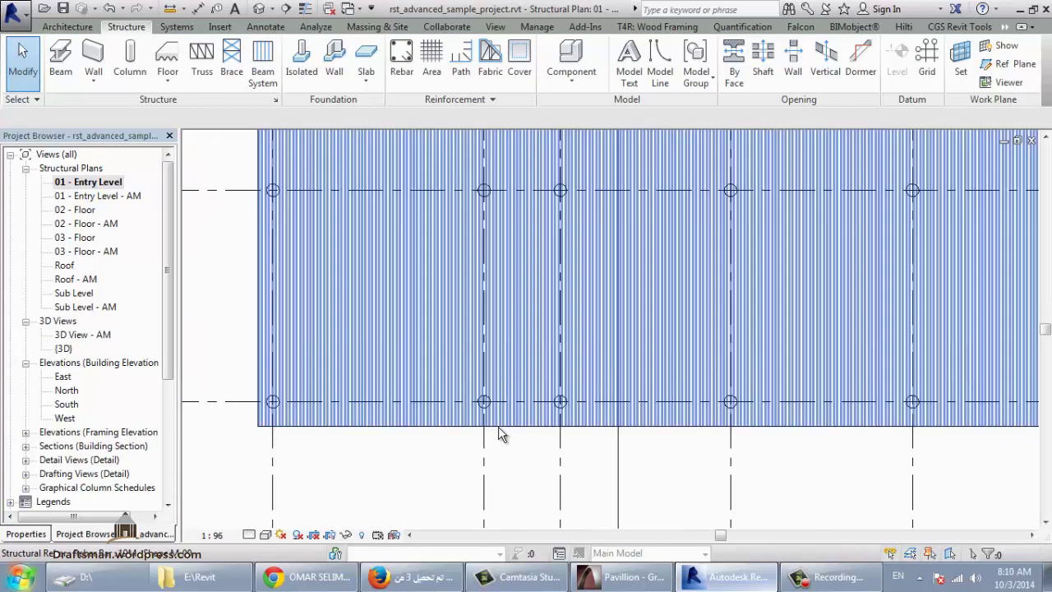
left_click(301, 57)
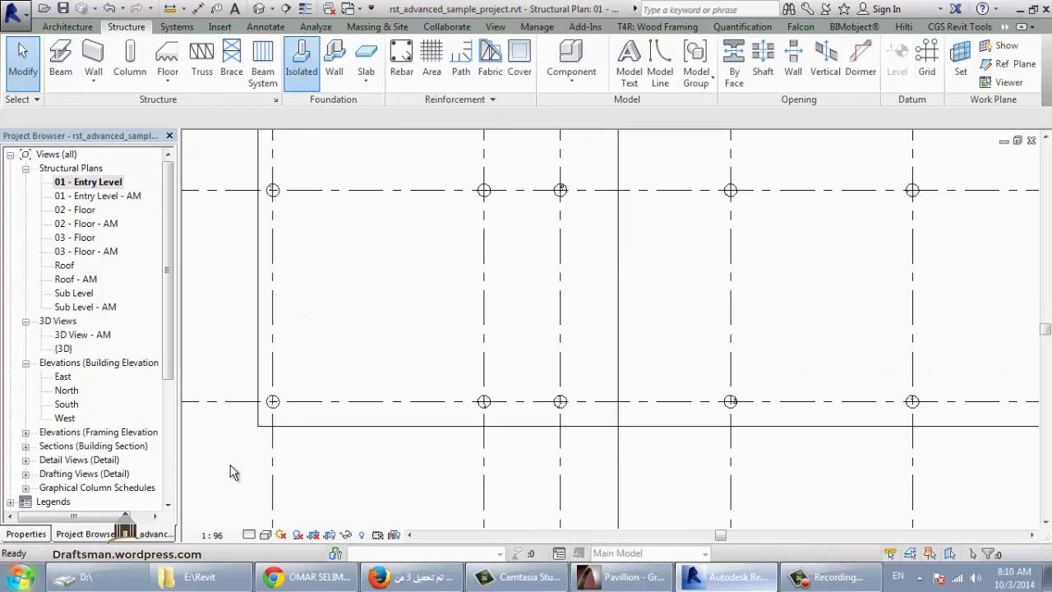
Choose the M_Pile Cap-4 Pile 2000 x 2000 x 900mm isolated foundation type
left_click(26, 534)
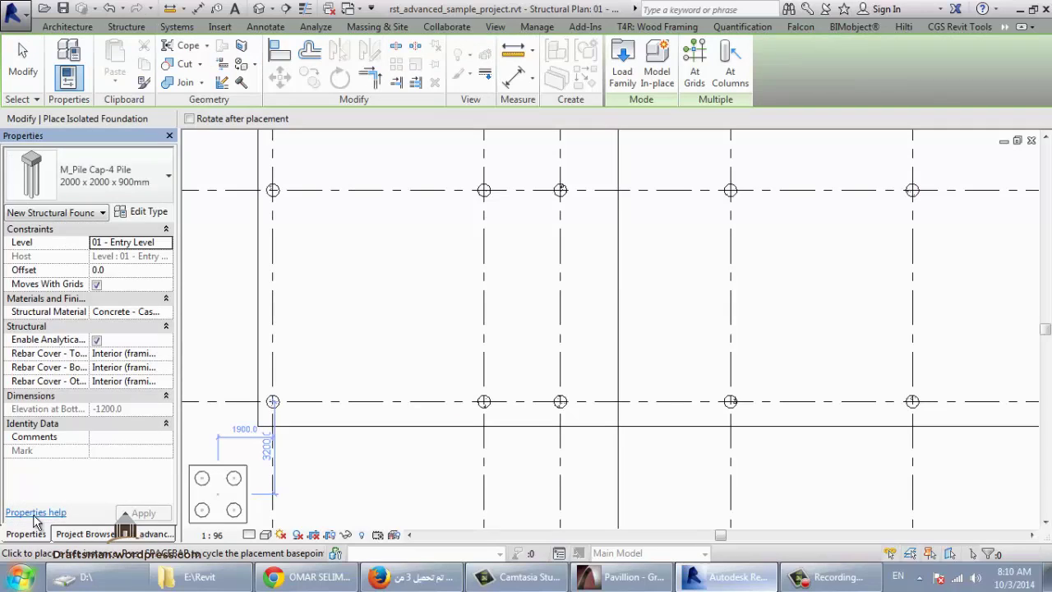
left_click(68, 156)
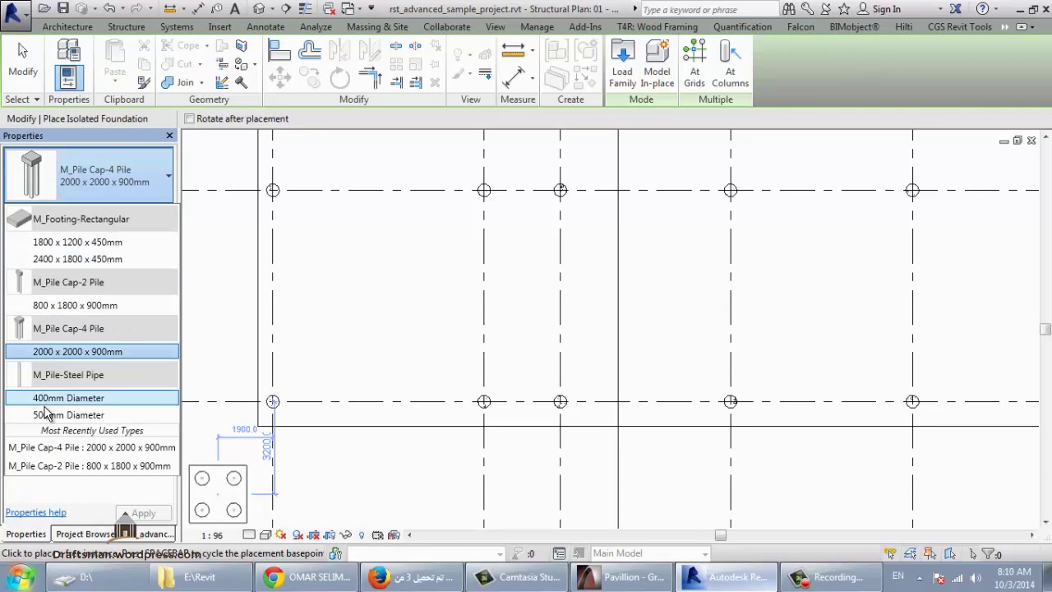
scroll(273, 405, "up", 2)
scroll(279, 401, "up", 2)
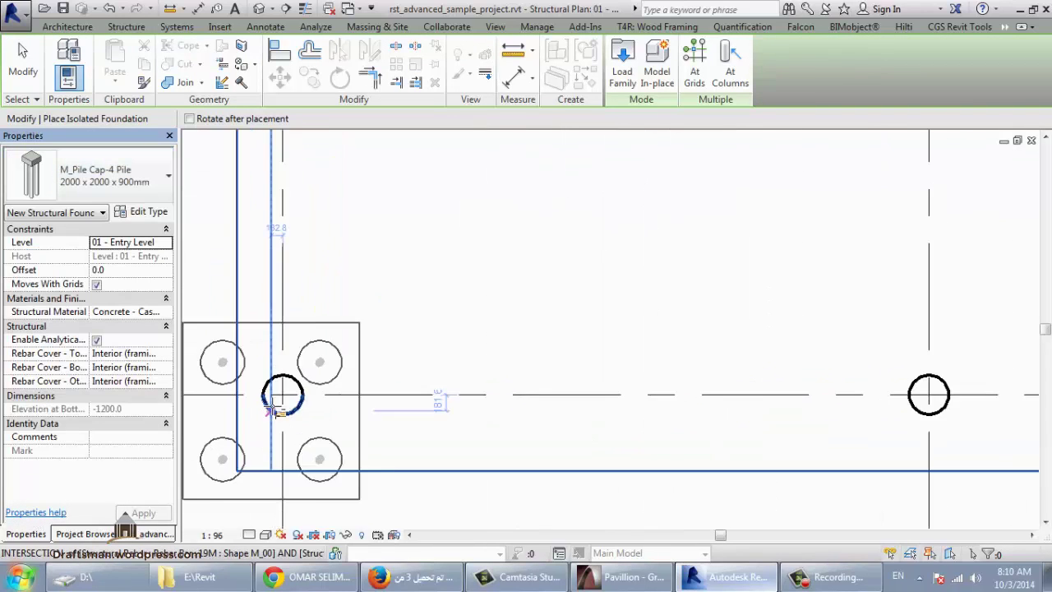
scroll(281, 396, "up", 2)
scroll(286, 396, "up", 1)
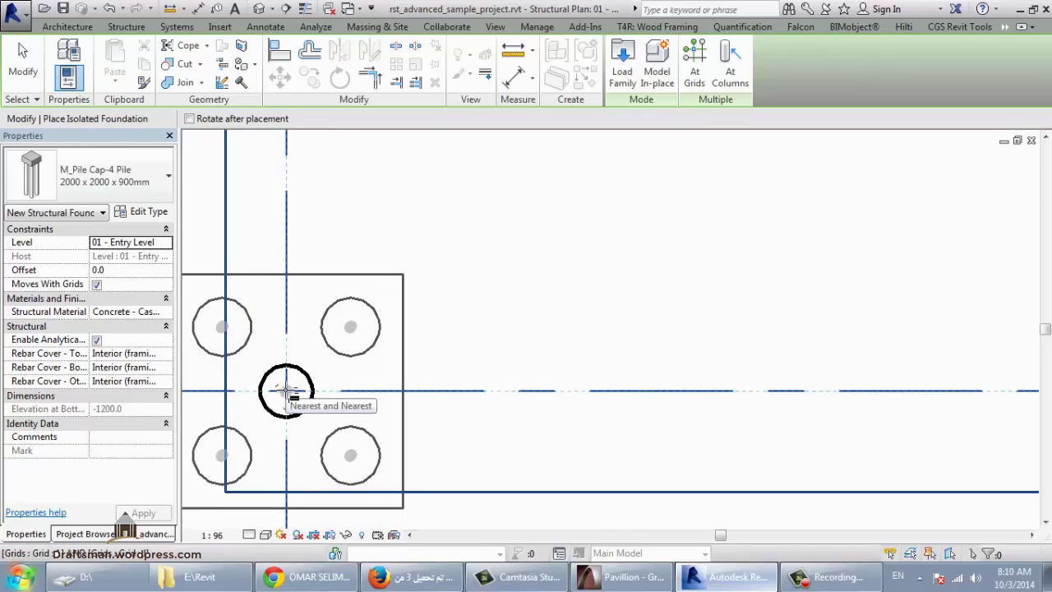
Place individual pile caps at five grid intersections in the plan
left_click(286, 392)
scroll(283, 390, "down", 3)
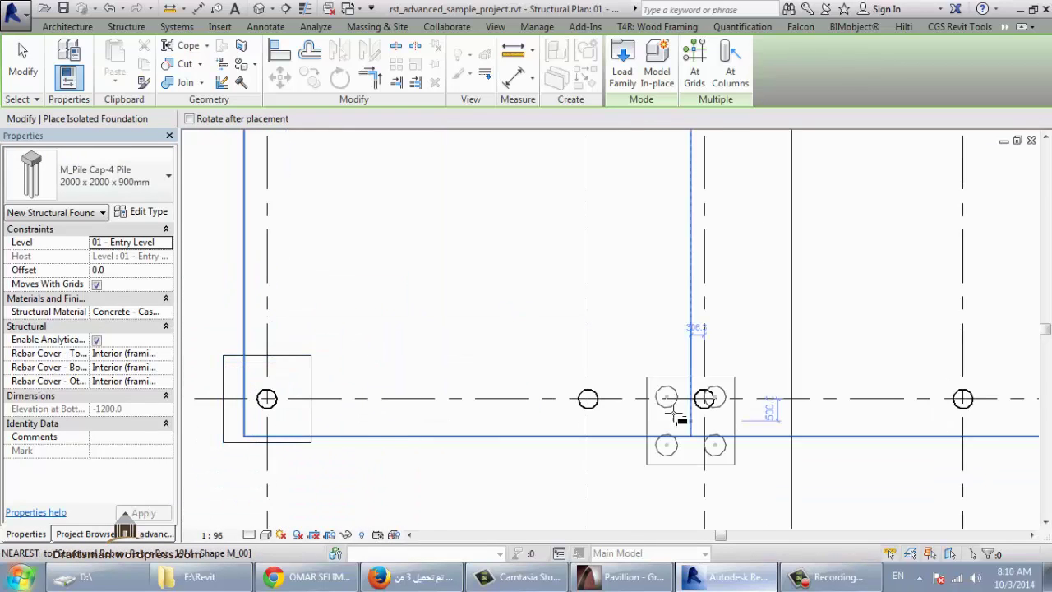
scroll(624, 415, "up", 1)
scroll(590, 404, "up", 2)
scroll(570, 399, "up", 2)
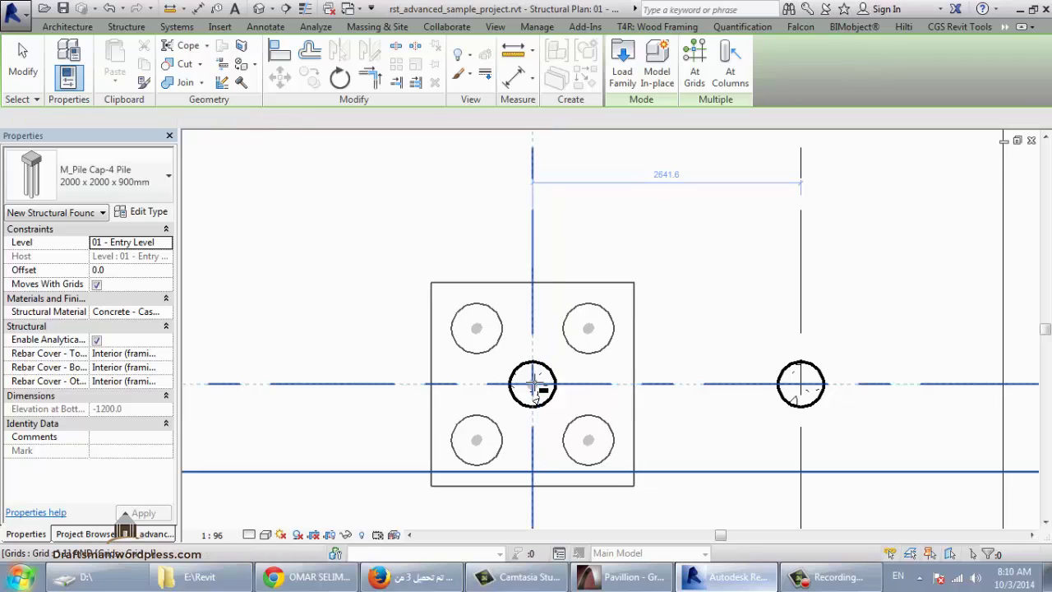
scroll(444, 419, "down", 3)
scroll(510, 415, "down", 1)
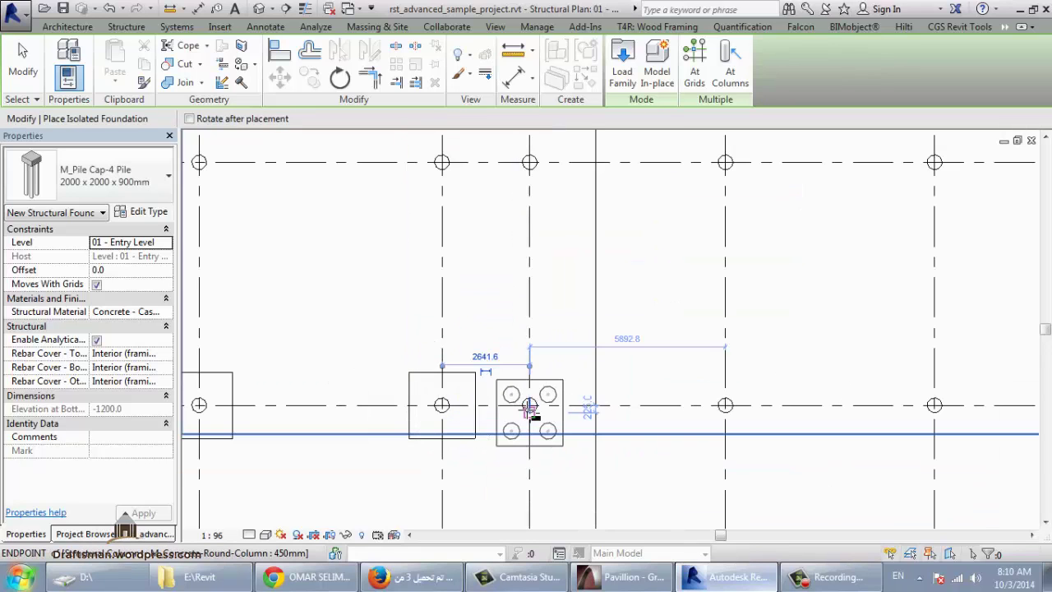
scroll(532, 413, "up", 2)
left_click(532, 402)
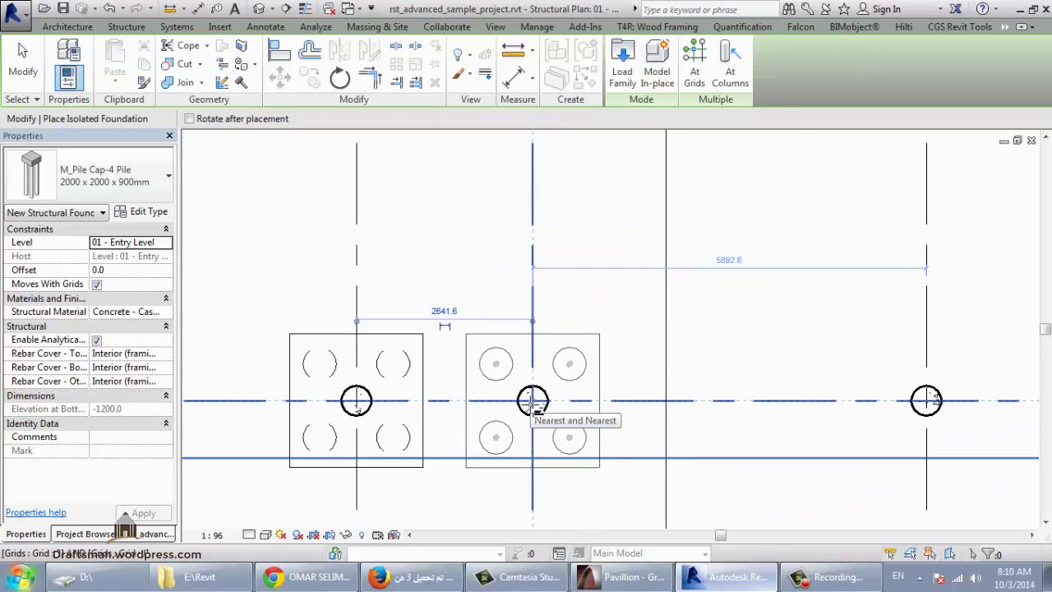
left_click(536, 478)
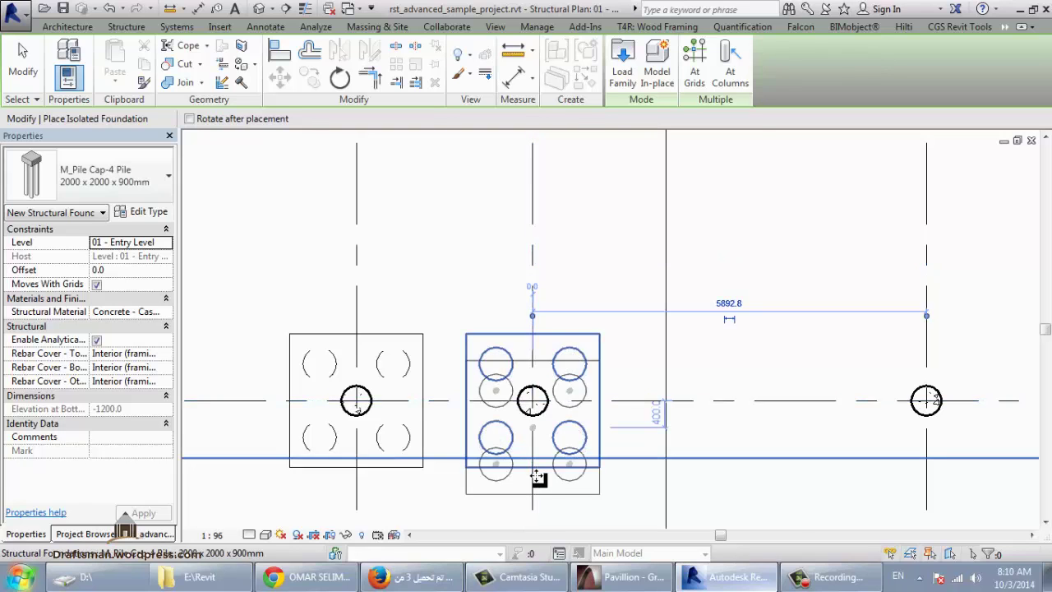
scroll(535, 477, "down", 3)
scroll(322, 291, "up", 2)
scroll(304, 293, "up", 2)
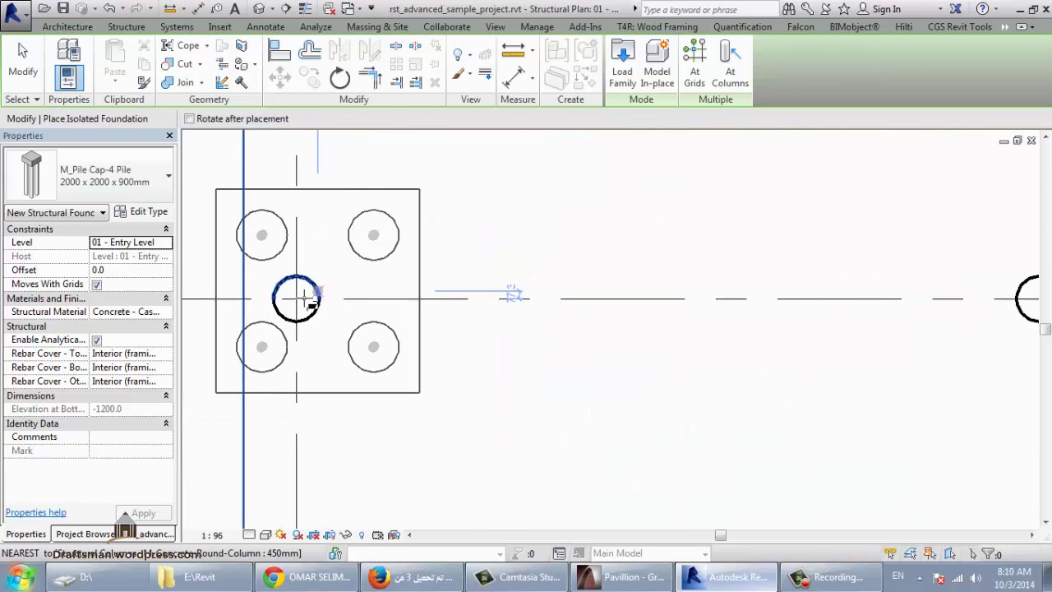
left_click(296, 300)
scroll(317, 411, "down", 2)
scroll(564, 356, "down", 1)
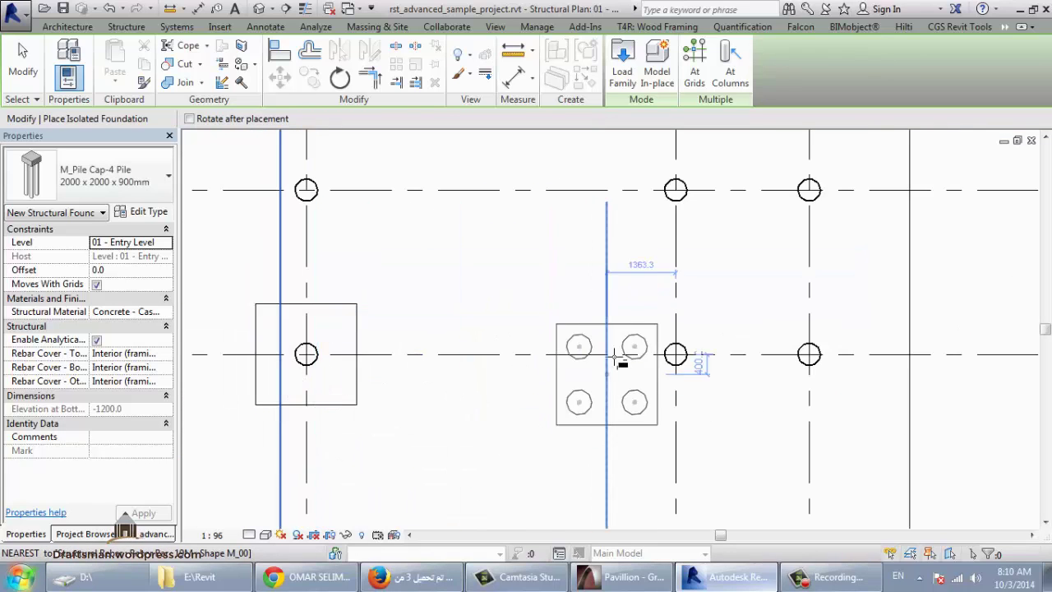
scroll(697, 370, "up", 1)
scroll(664, 349, "up", 1)
left_click(666, 349)
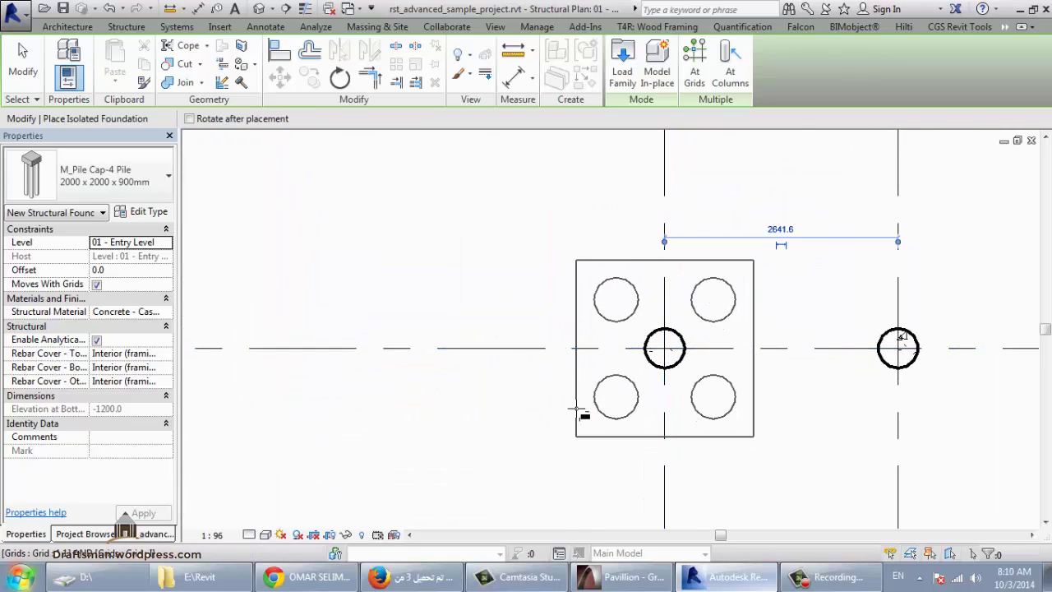
scroll(580, 415, "down", 2)
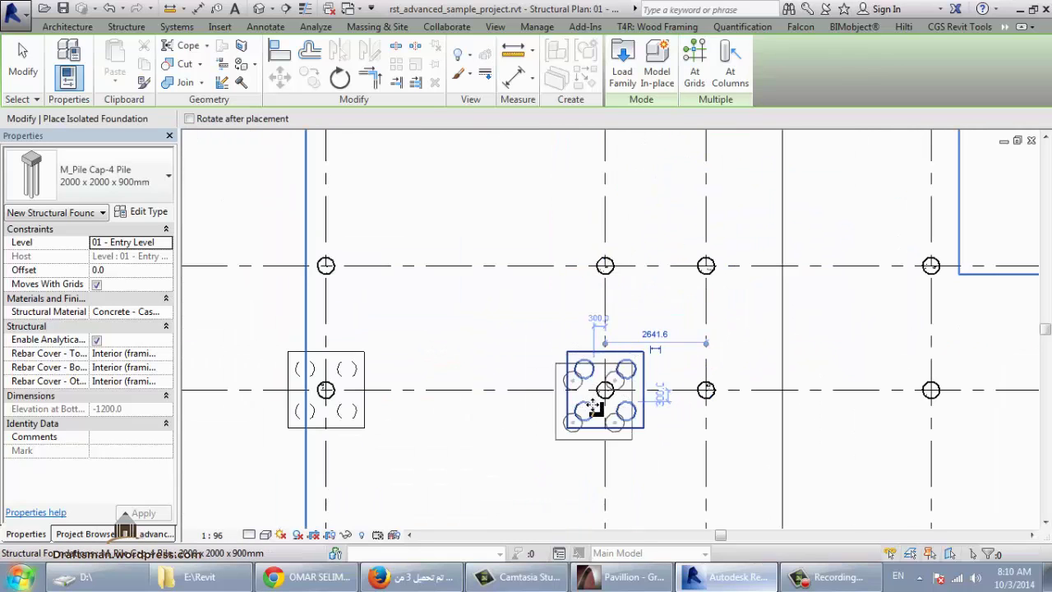
scroll(594, 404, "down", 2)
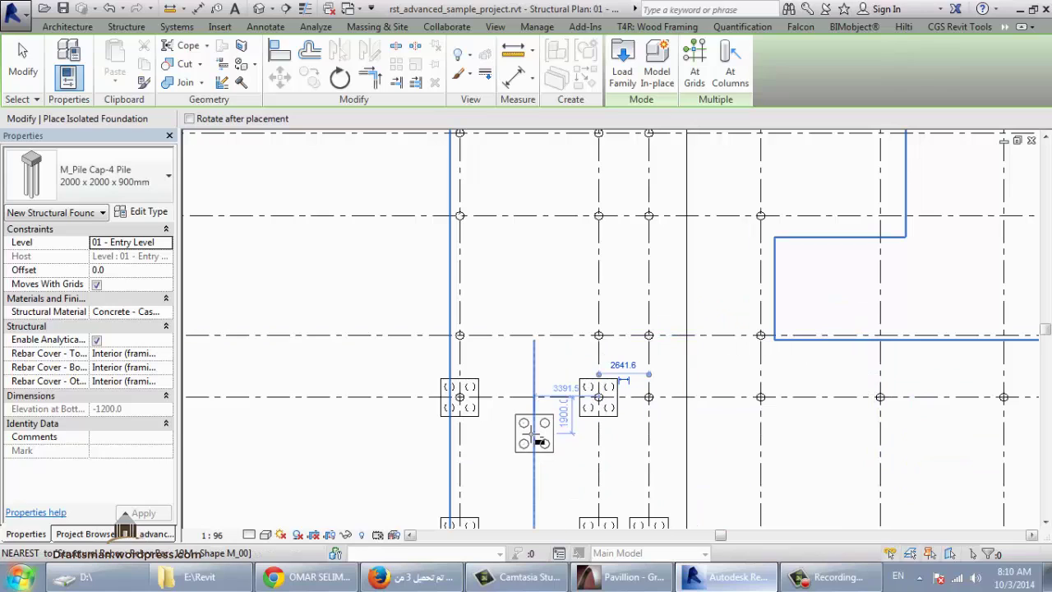
Add pile caps at the window-selected columns, then at the selected grid intersections
left_click(698, 76)
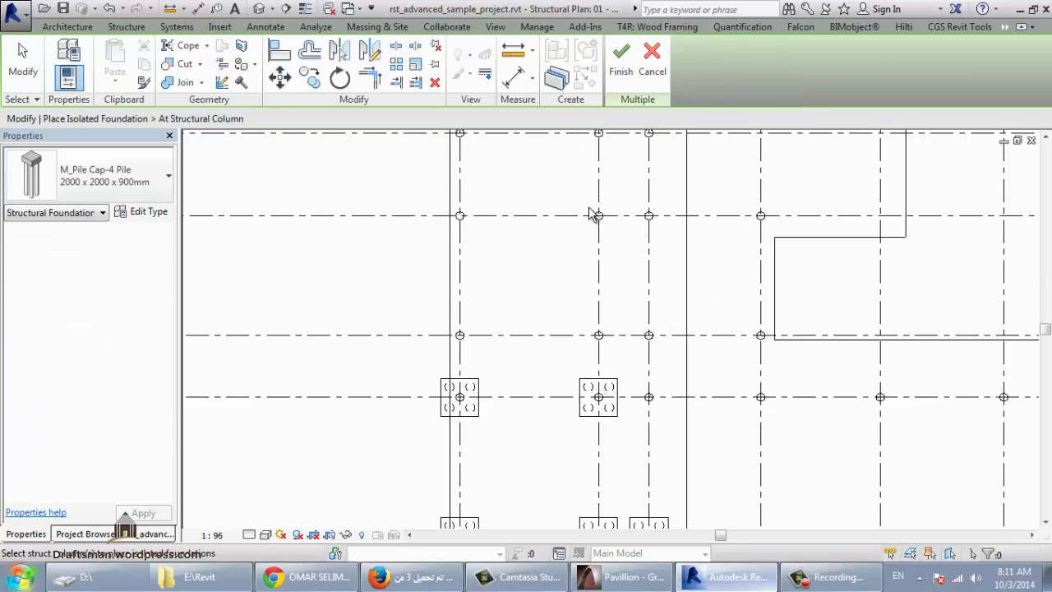
left_click_drag(414, 161, 872, 361)
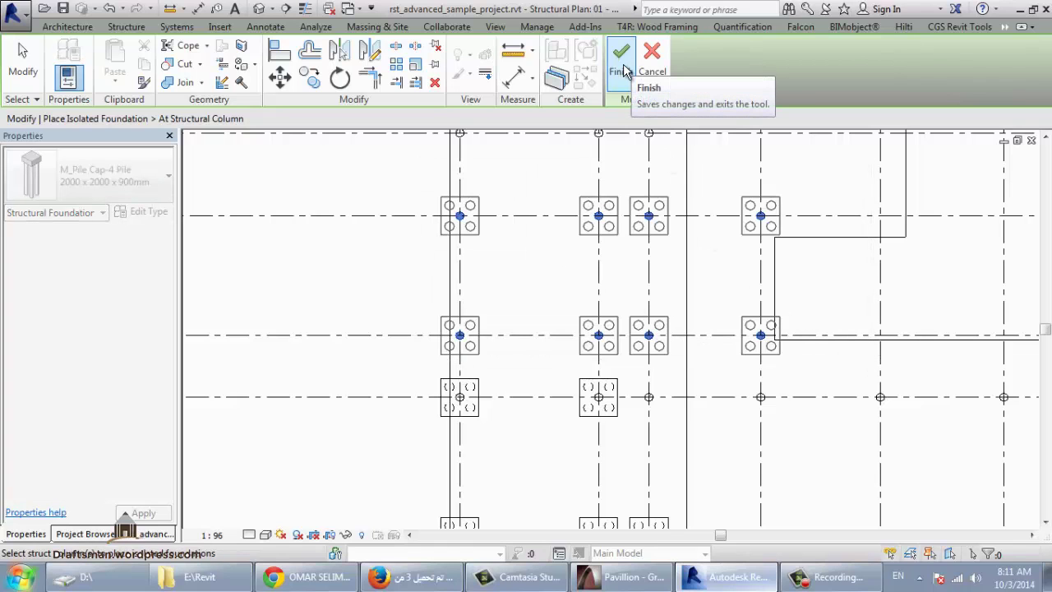
left_click(622, 69)
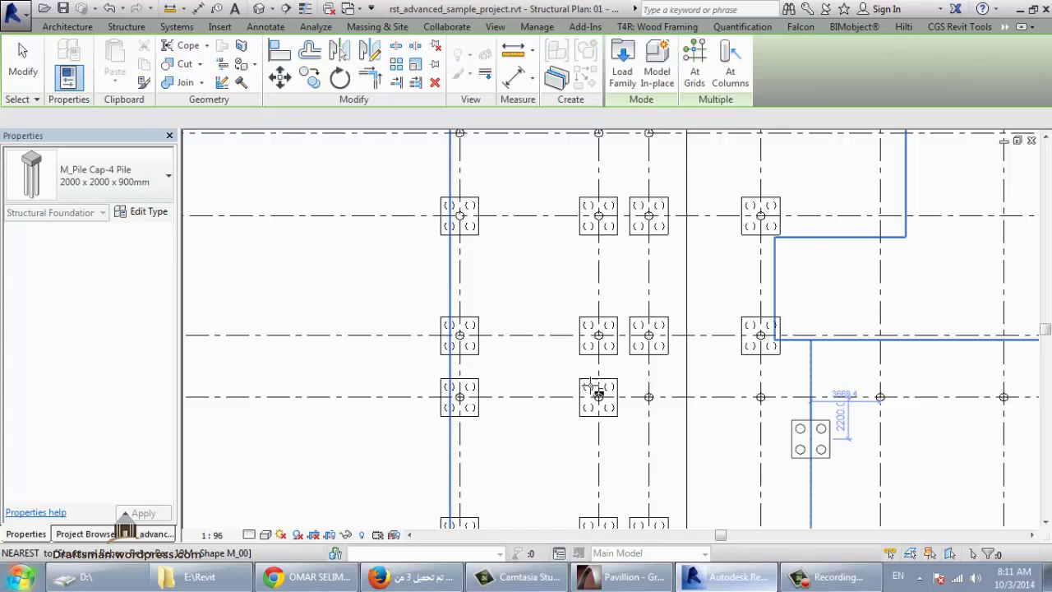
middle_click_drag(598, 394, 275, 306)
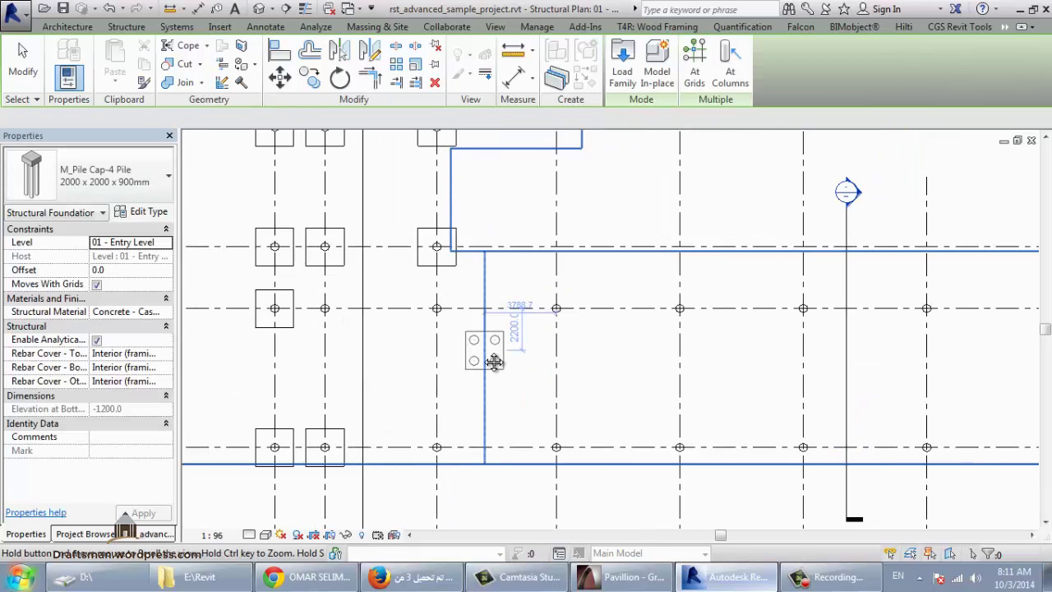
left_click(695, 76)
left_click_drag(822, 516, 519, 198)
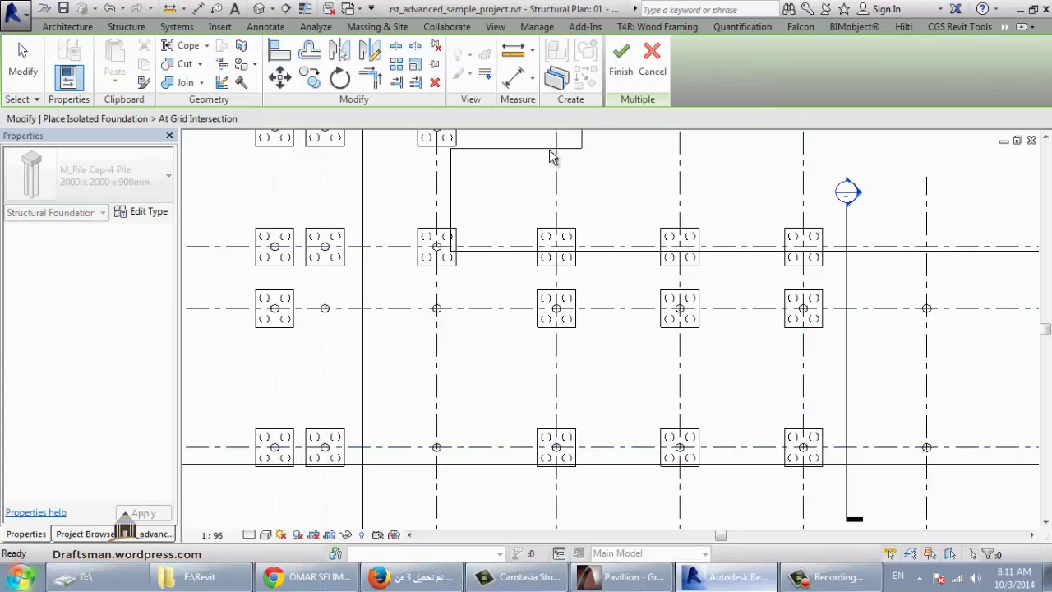
Start sketching a structural foundation slab with the rectangle boundary tool
key("Escape")
key("Escape")
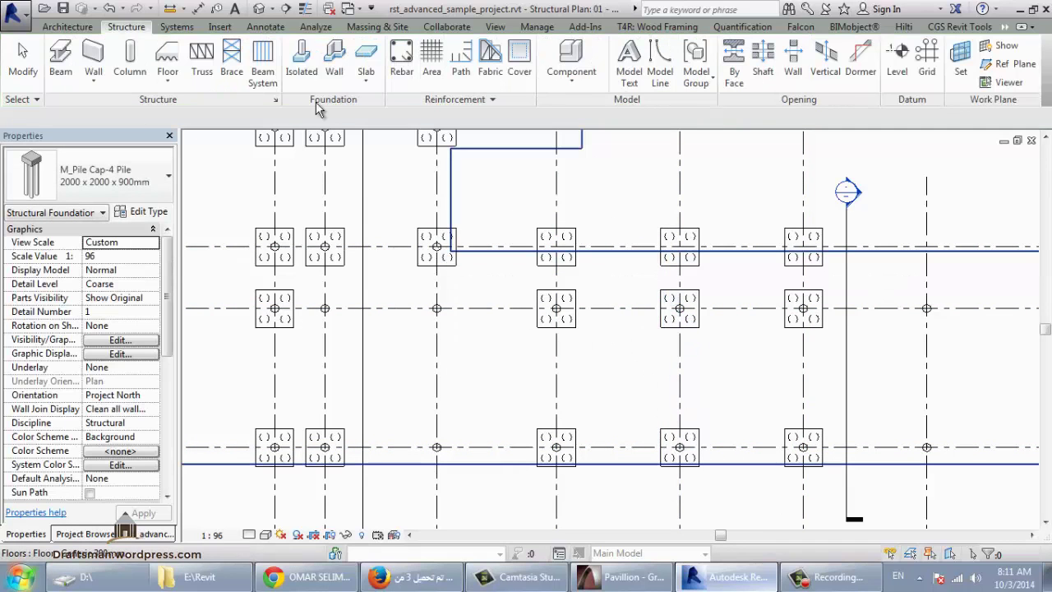
left_click(360, 83)
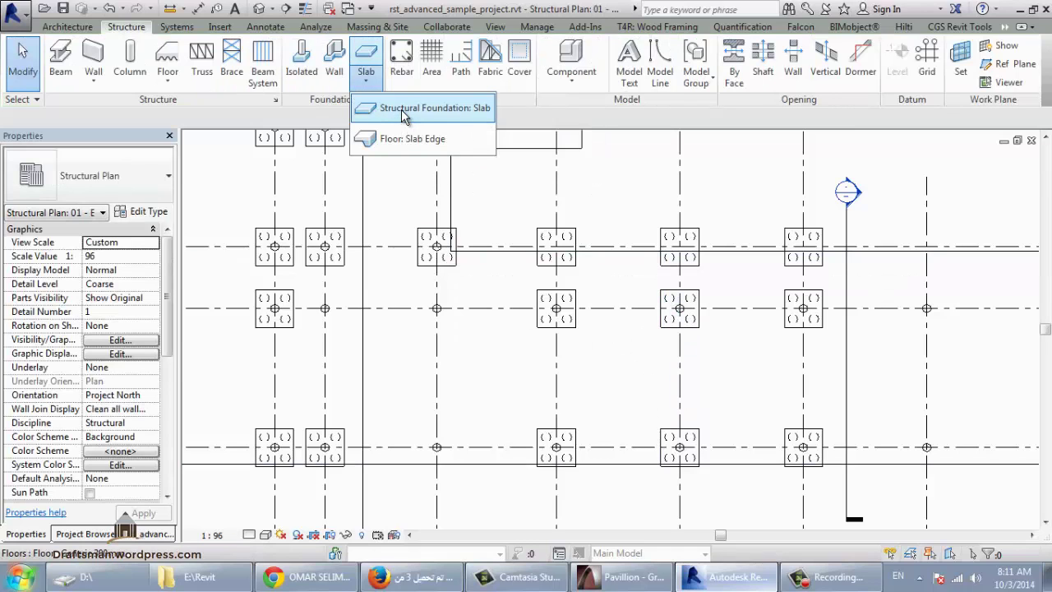
left_click(403, 111)
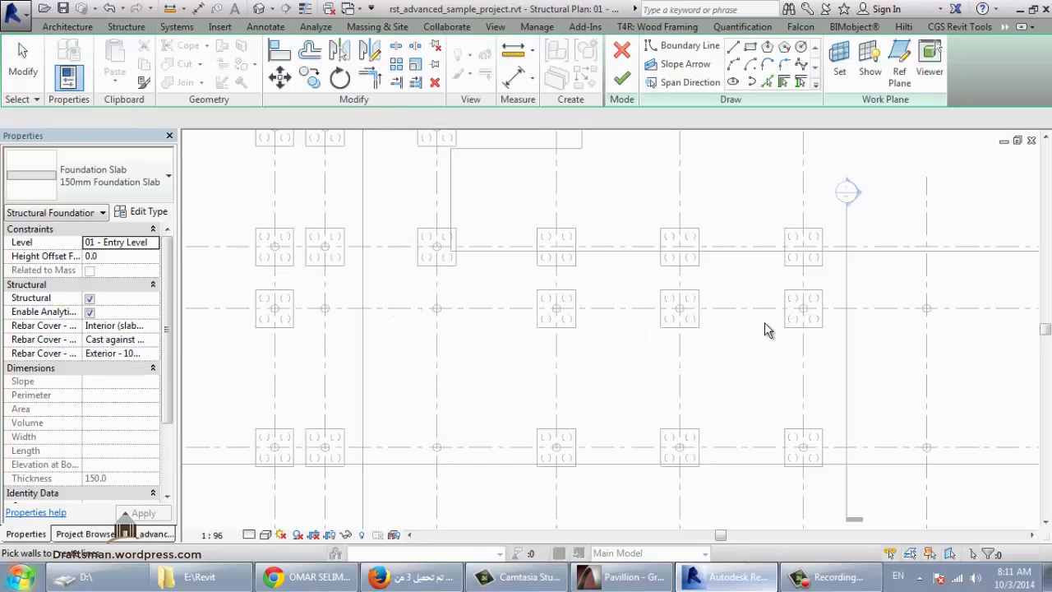
scroll(706, 322, "down", 2)
scroll(357, 304, "up", 1)
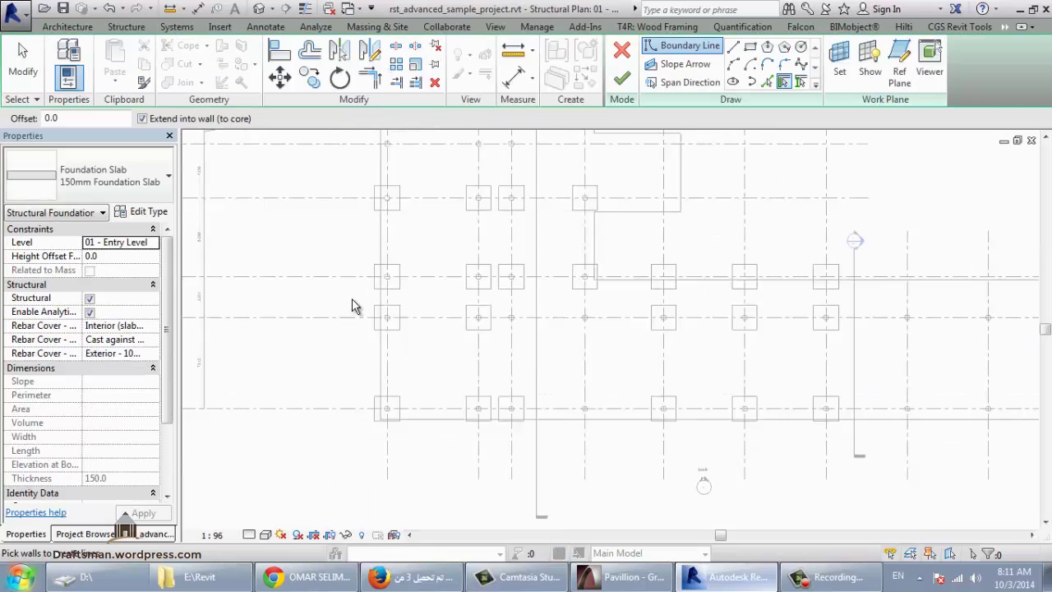
scroll(356, 305, "up", 1)
left_click(729, 79)
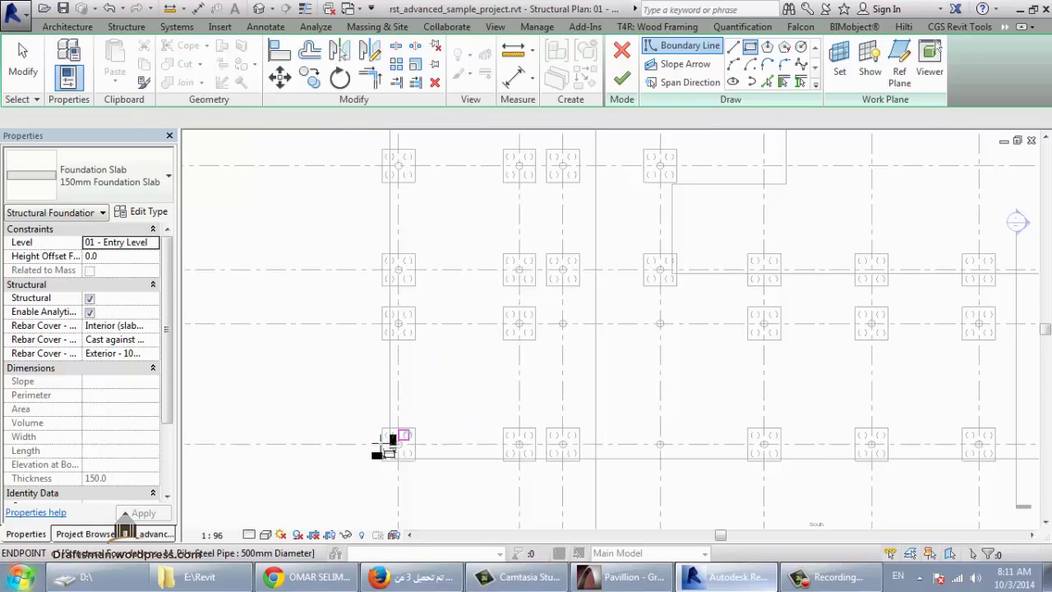
scroll(395, 469, "up", 3)
scroll(399, 519, "down", 2)
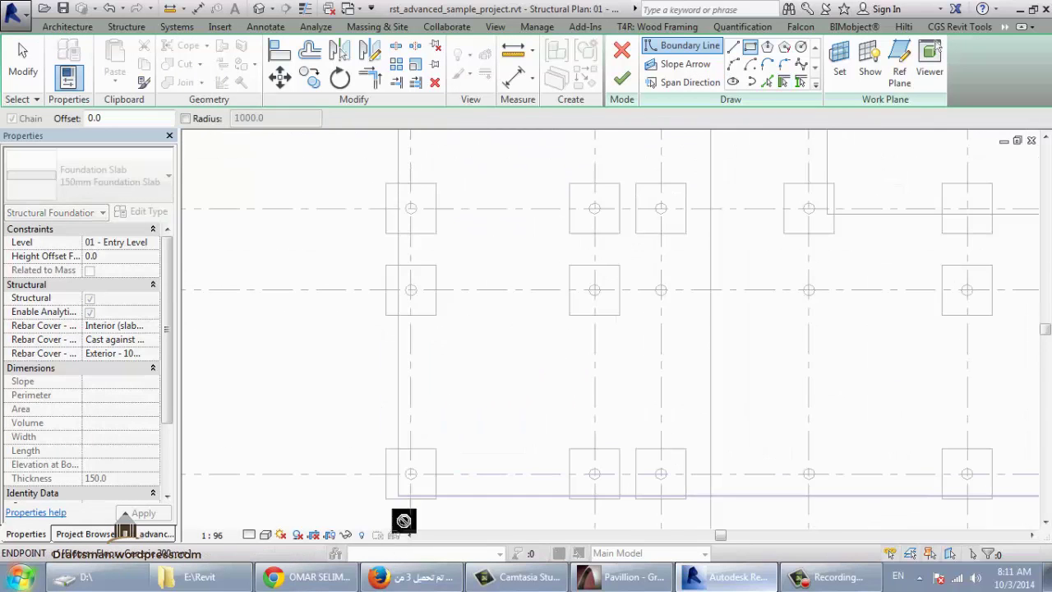
Draw a 17100 x 13456.5 rectangle over the left pile caps as a 150mm Foundation Slab
left_click(397, 495)
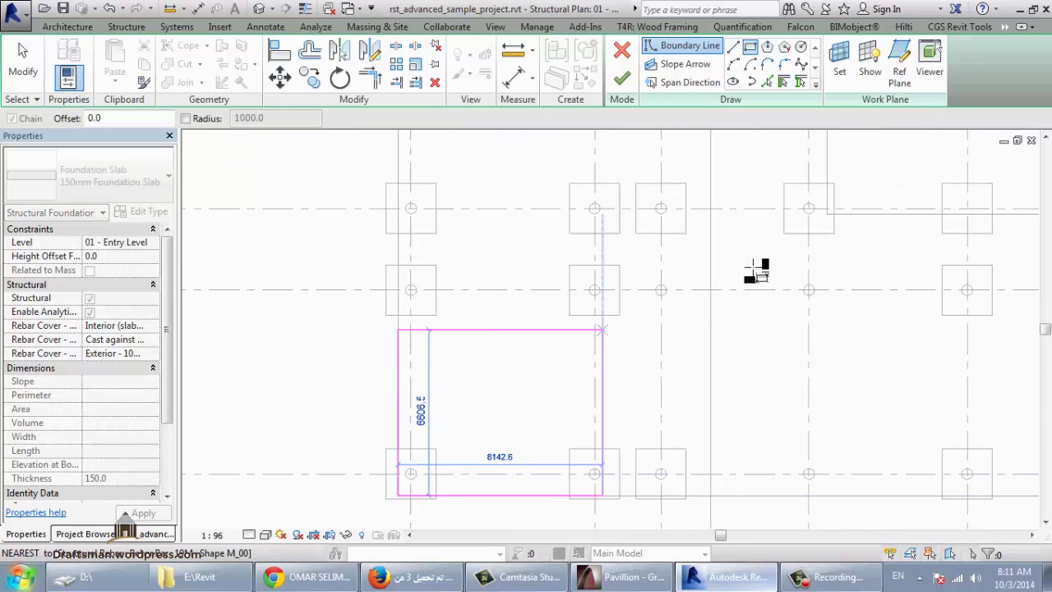
left_click(826, 156)
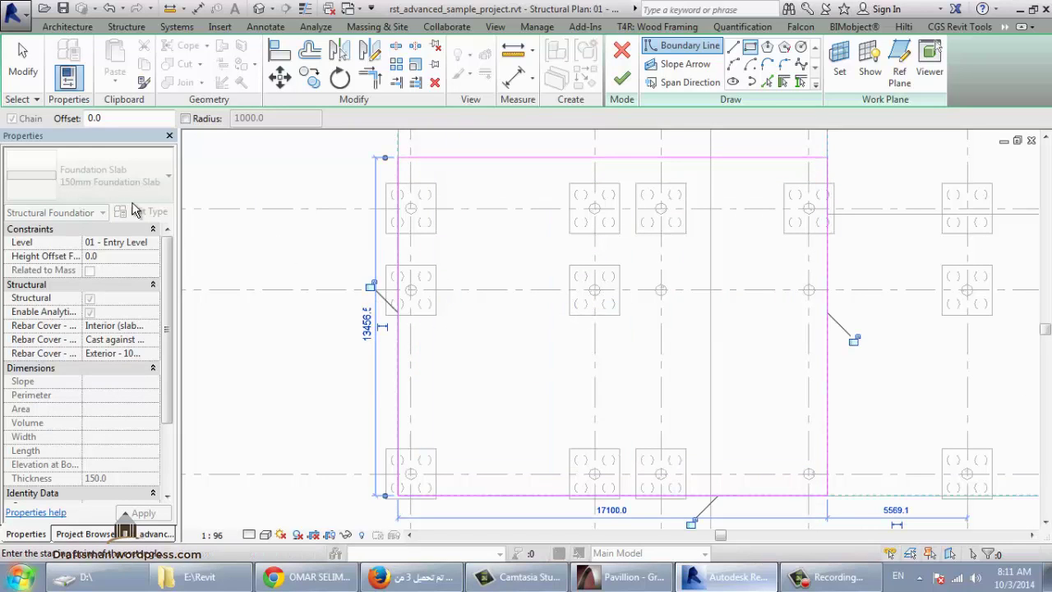
left_click(113, 183)
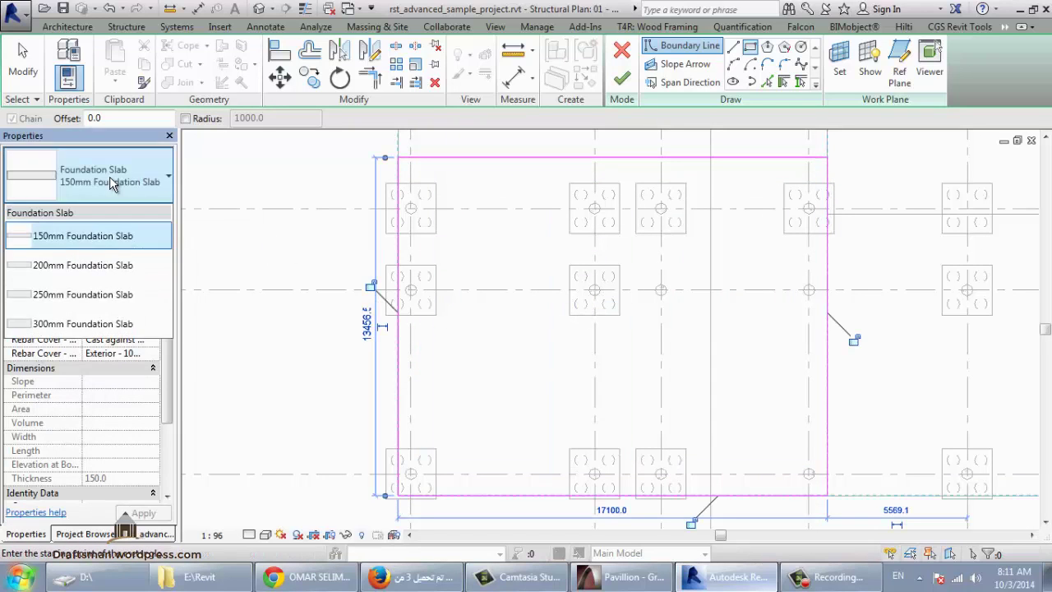
left_click(109, 176)
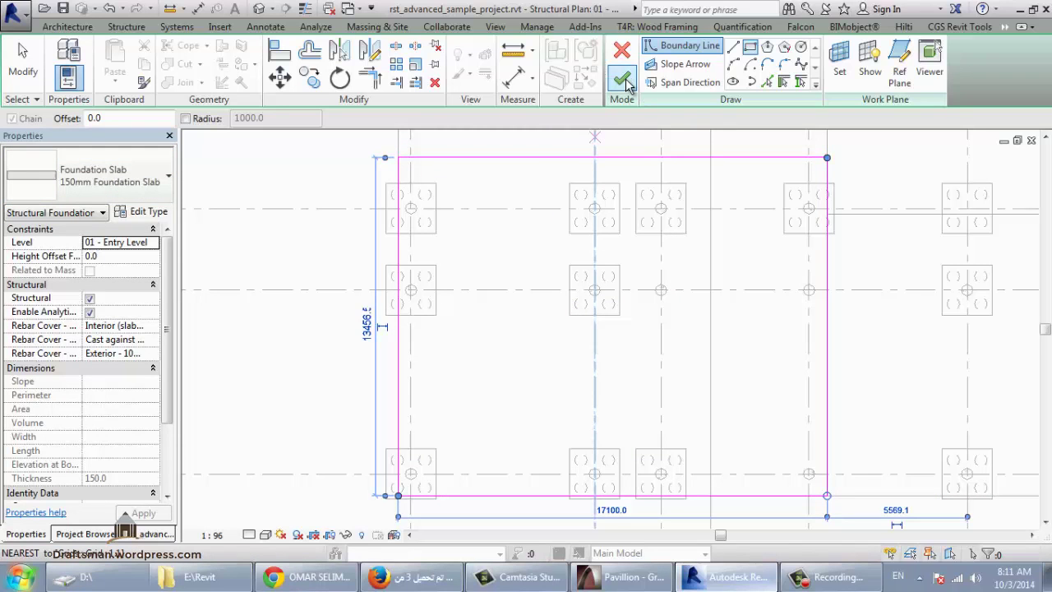
left_click(622, 80)
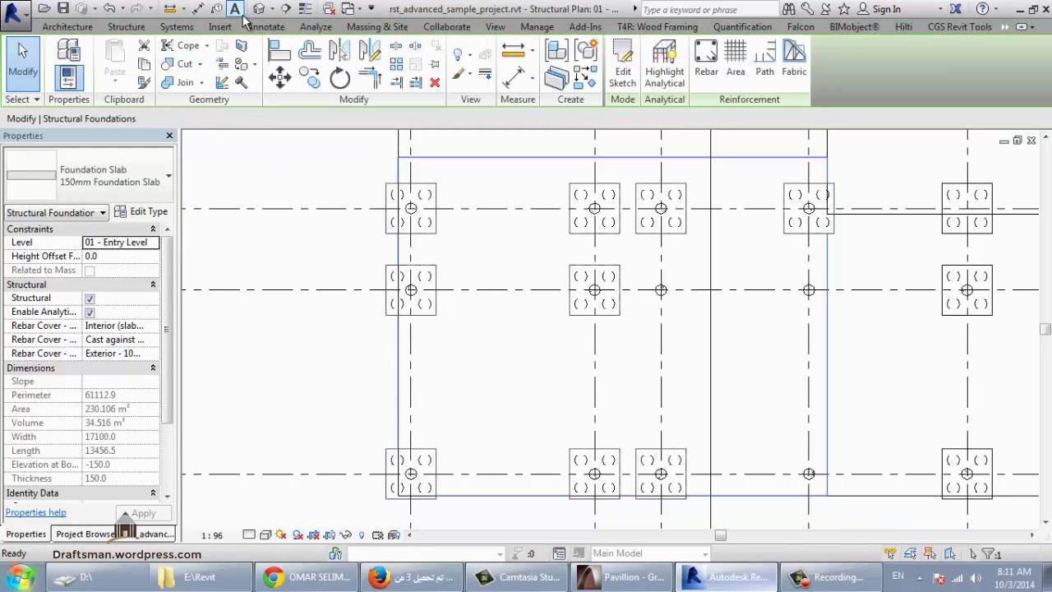
Orbit the 3D view to inspect the slab and pile caps, then return to the level 01 plan
left_click(258, 10)
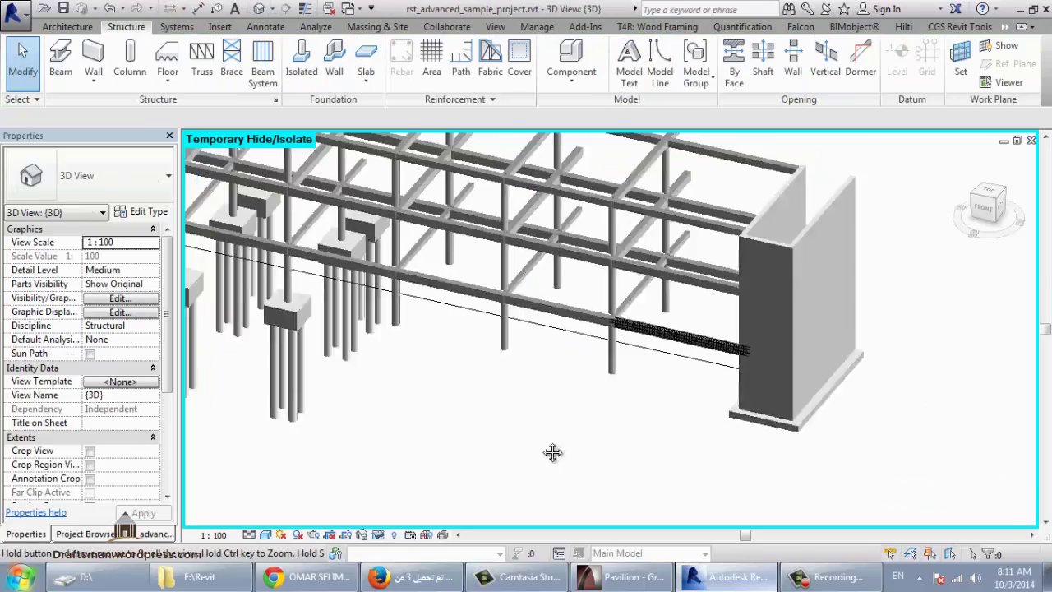
scroll(575, 468, "up", 3)
mouse_move(436, 435)
middle_mouse_down("shift")
mouse_move(535, 430)
mouse_move(512, 441)
mouse_move(633, 222)
mouse_move(353, 304)
mouse_move(293, 526)
mouse_move(319, 417)
middle_mouse_up("shift")
key("ctrl+Tab")
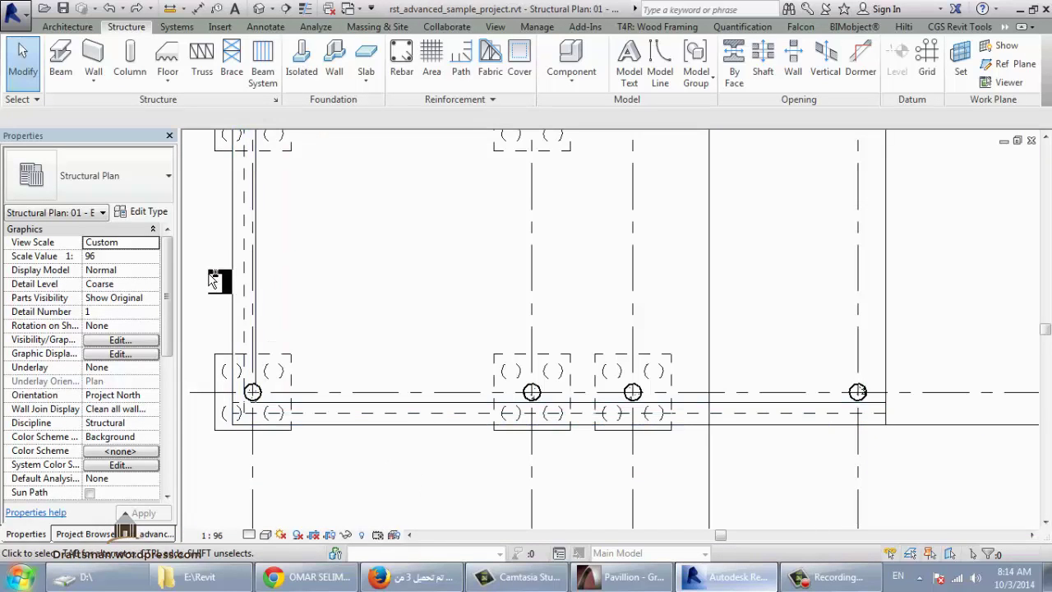
scroll(332, 425, "down", 4)
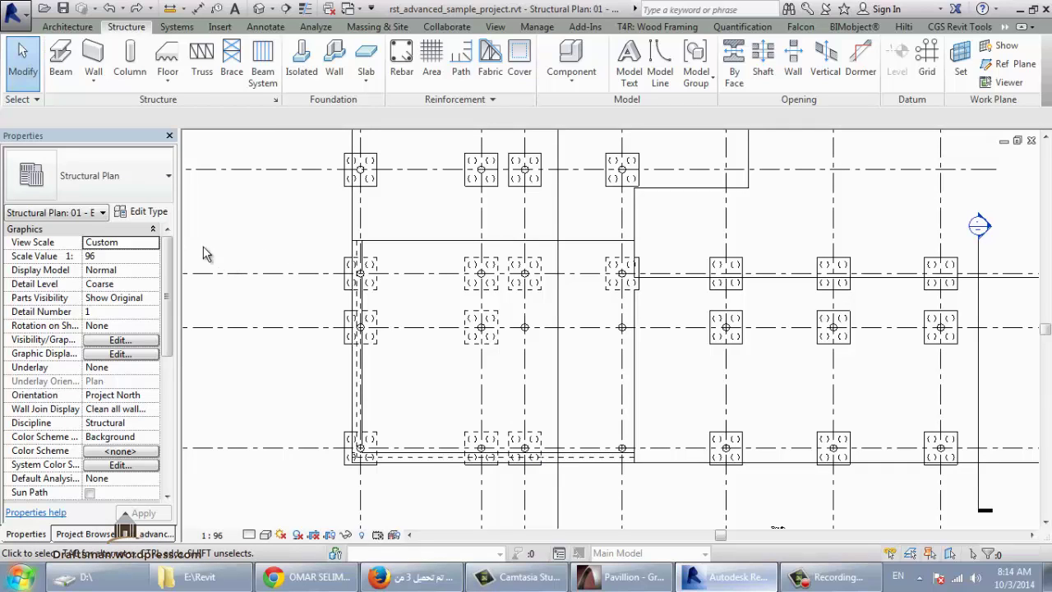
Add slab edges along the floor's left and bottom edges, then select the 30556.5-long slab edge
left_click(362, 80)
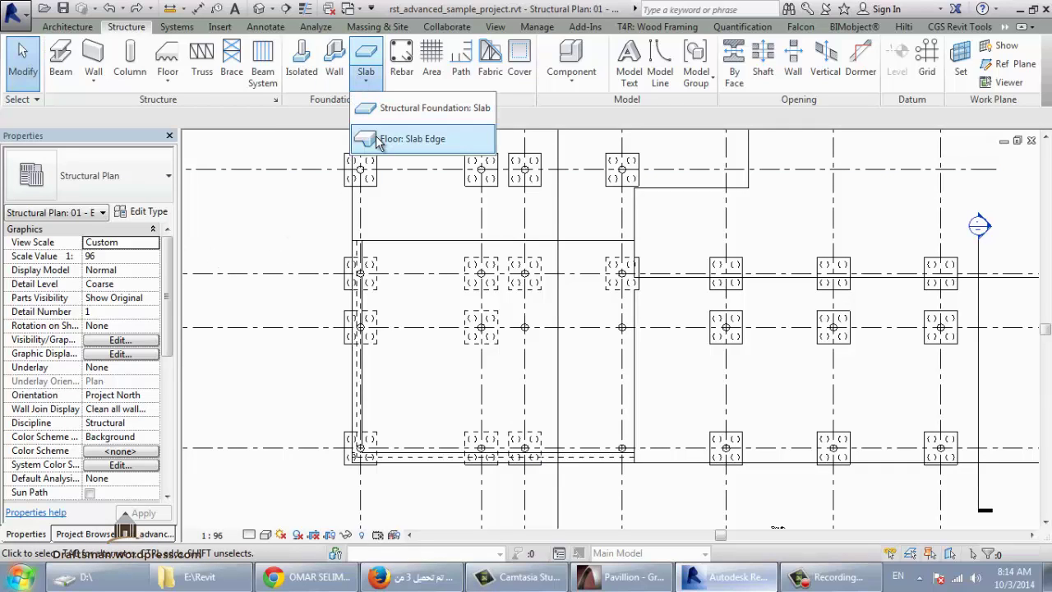
left_click(366, 138)
scroll(329, 263, "up", 2)
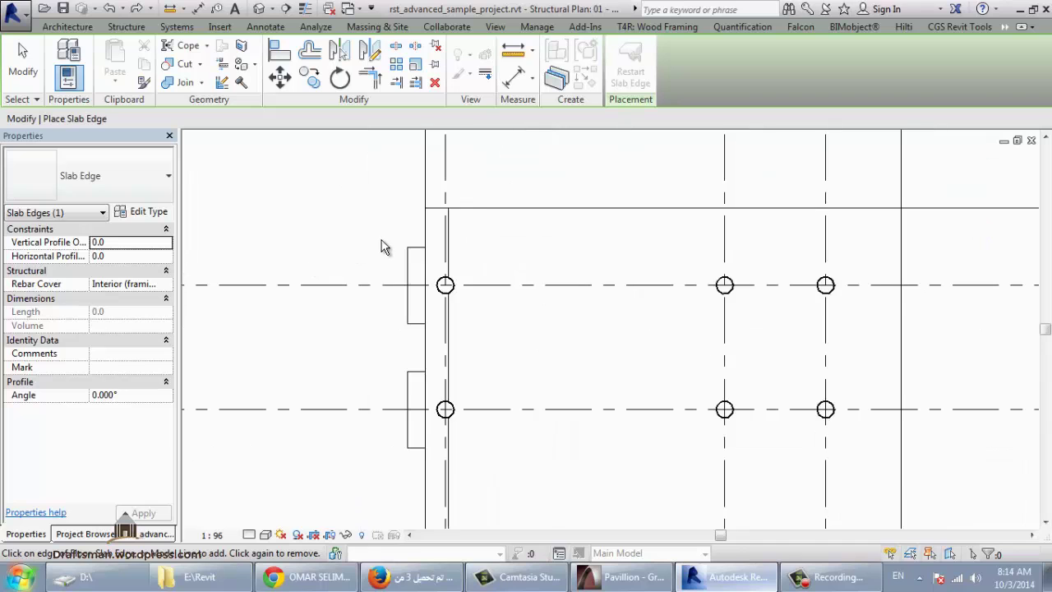
scroll(411, 238, "up", 2)
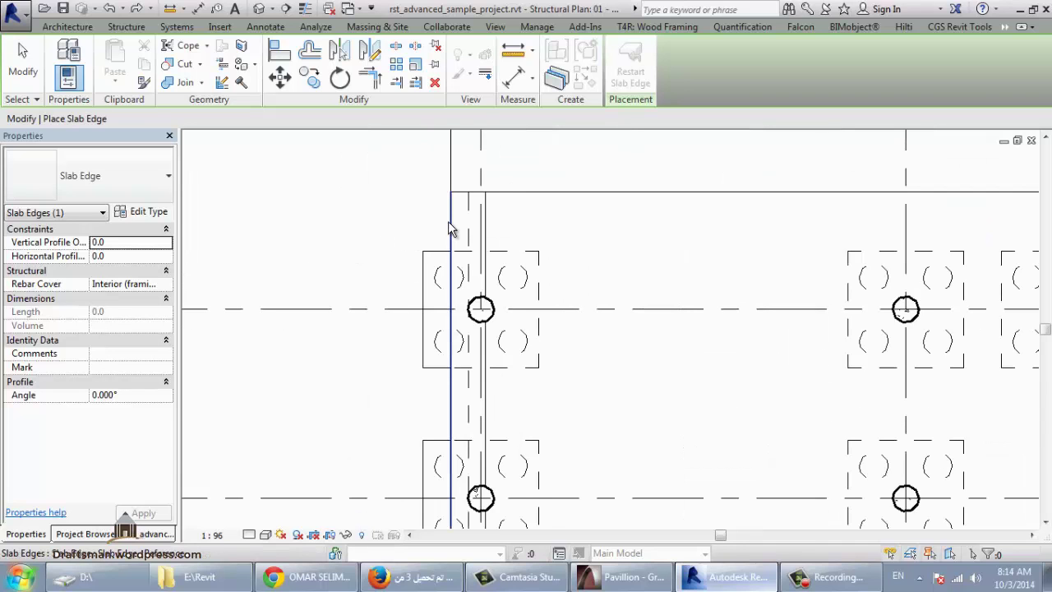
left_click(449, 230)
scroll(359, 195, "down", 2)
scroll(499, 375, "down", 1)
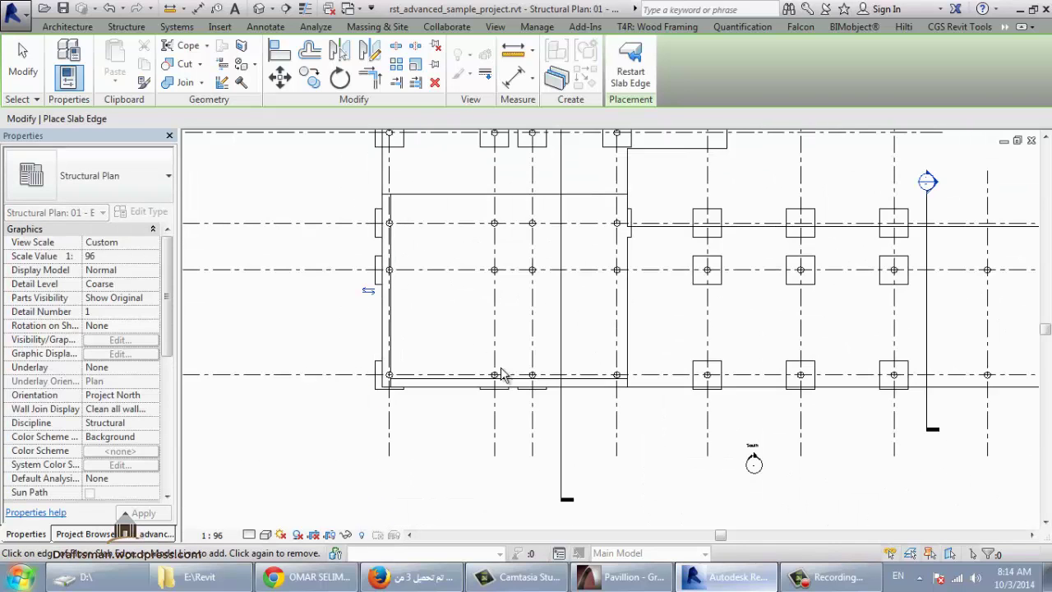
scroll(649, 439, "up", 2)
scroll(833, 395, "up", 2)
scroll(783, 379, "up", 2)
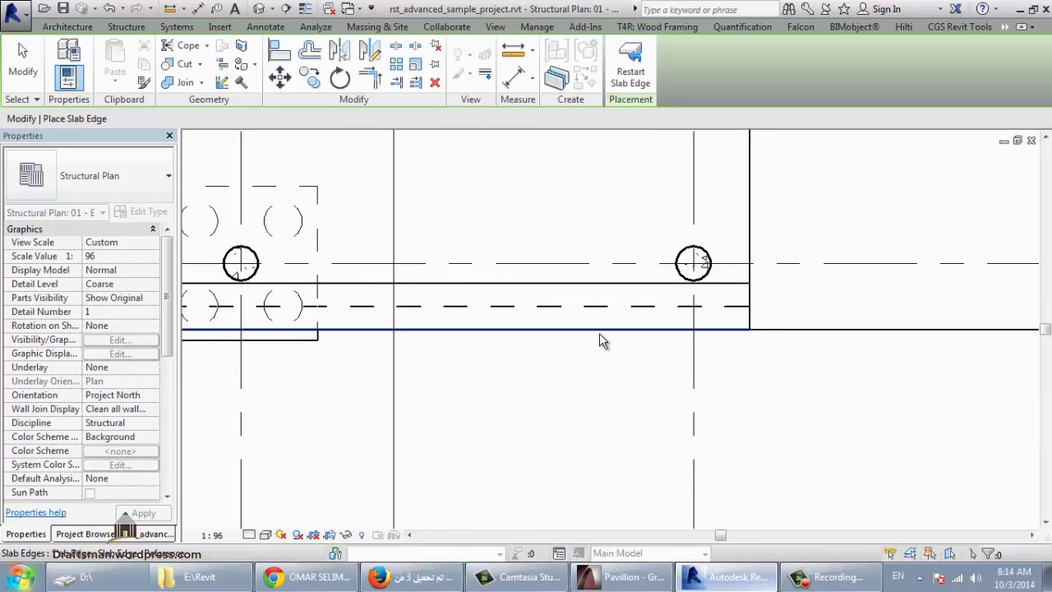
left_click(599, 335)
scroll(661, 385, "down", 1)
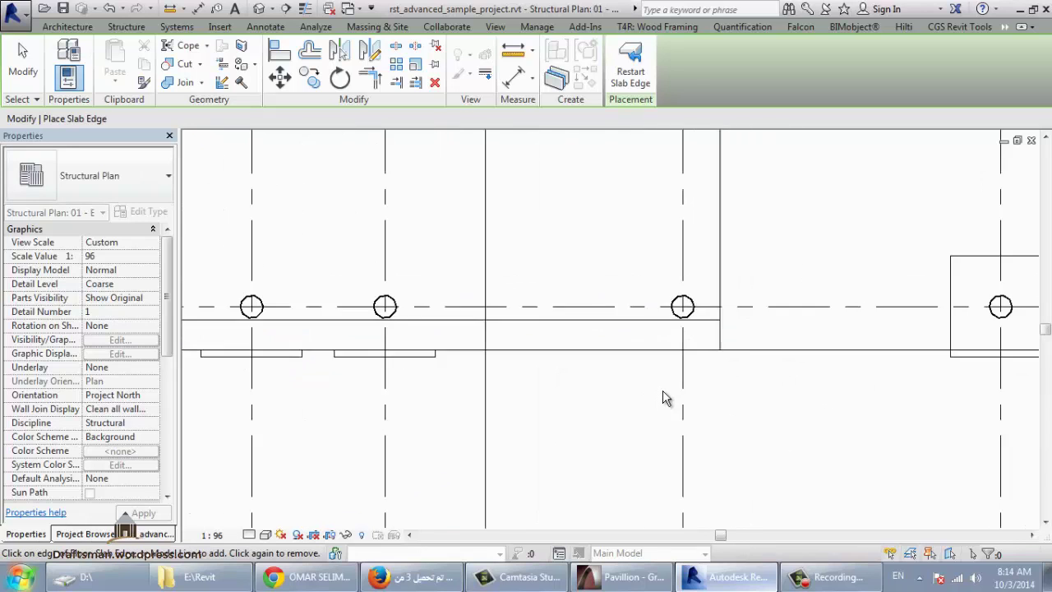
scroll(662, 391, "down", 1)
key("Escape")
key("Escape")
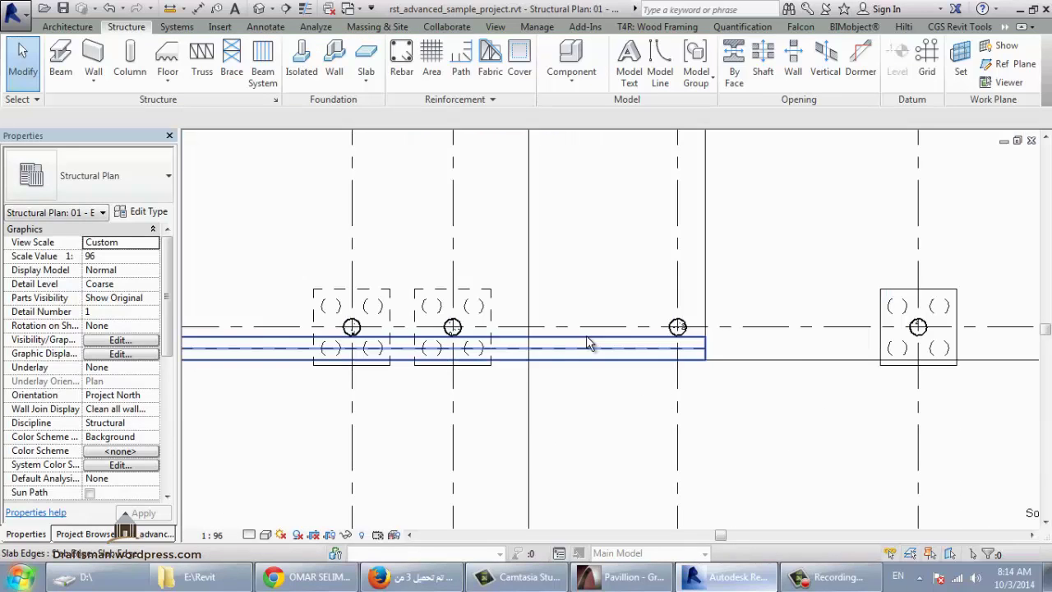
left_click(584, 335)
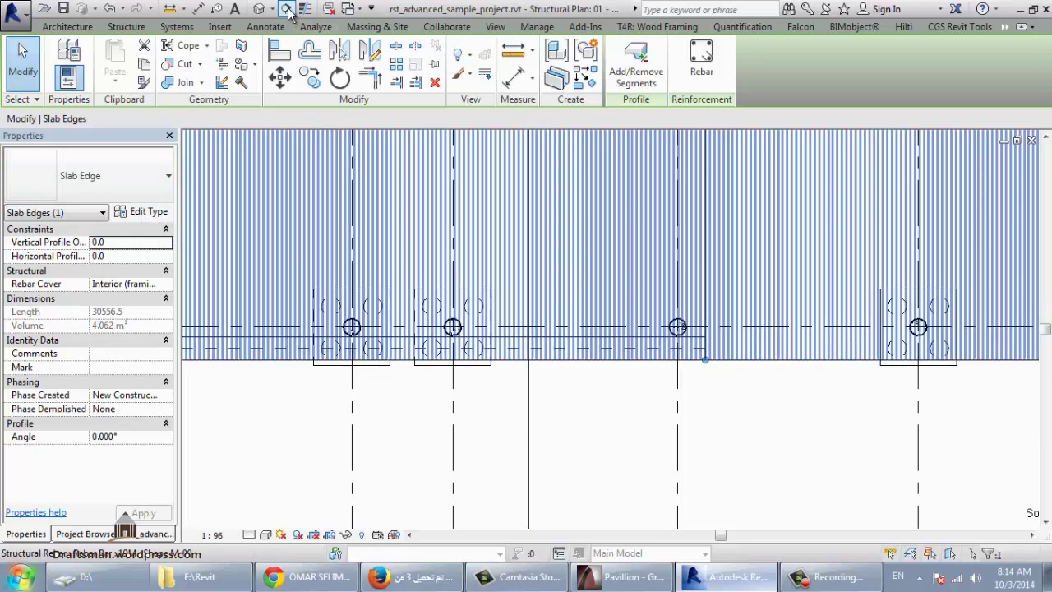
Draw a vertical section across the slab edge and open its Detail 0 view
left_click(288, 10)
left_click(576, 247)
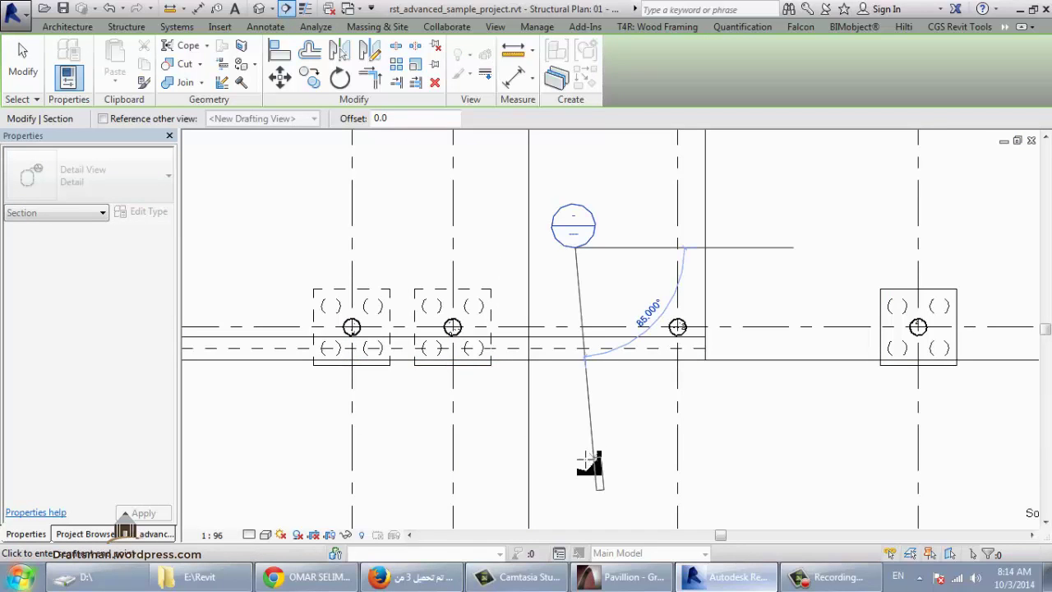
left_click(613, 423)
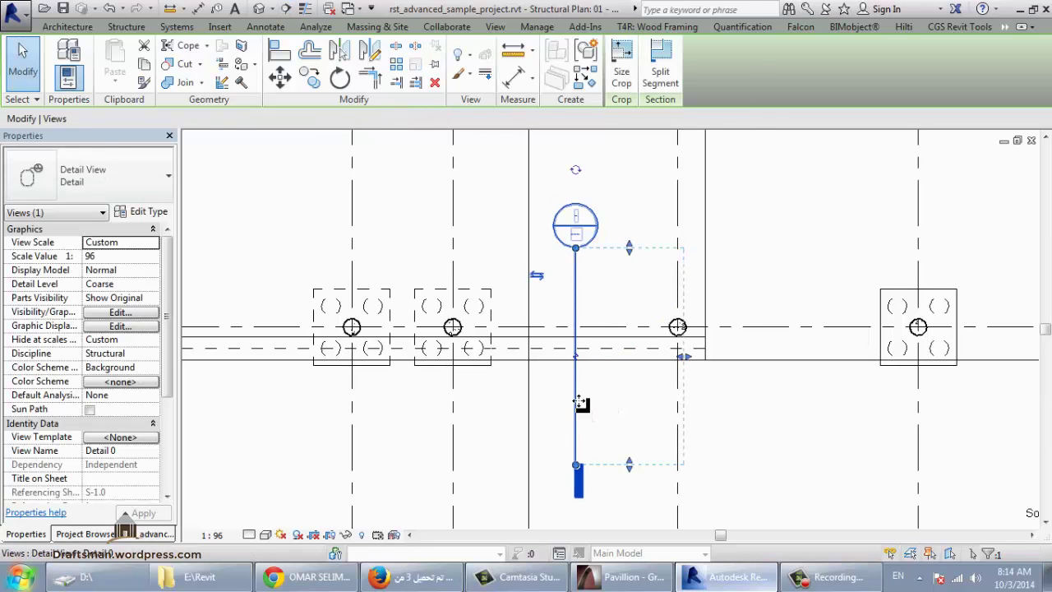
right_click(580, 402)
left_click(640, 98)
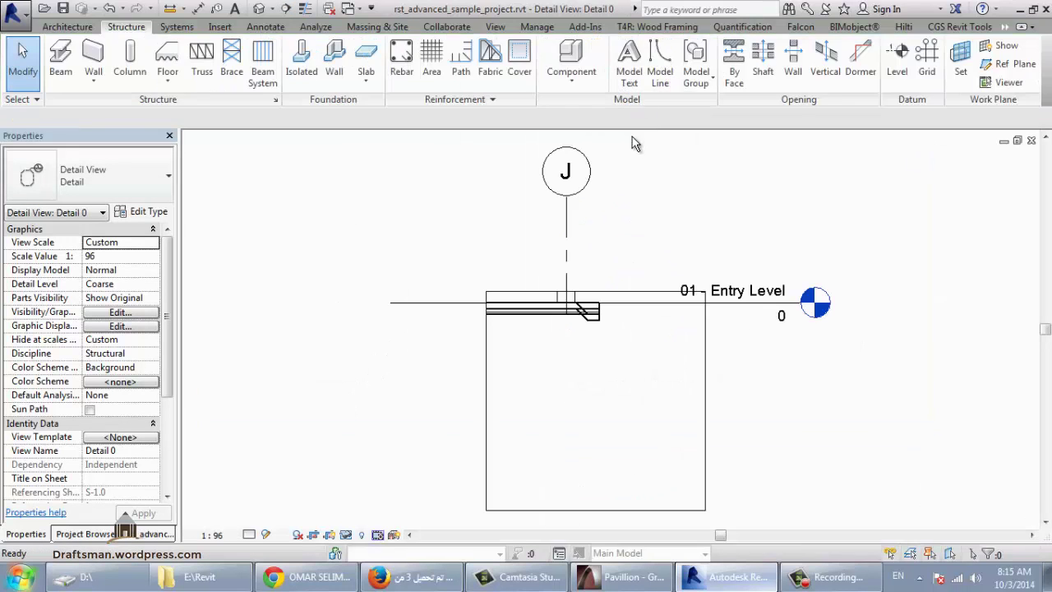
scroll(573, 347, "up", 3)
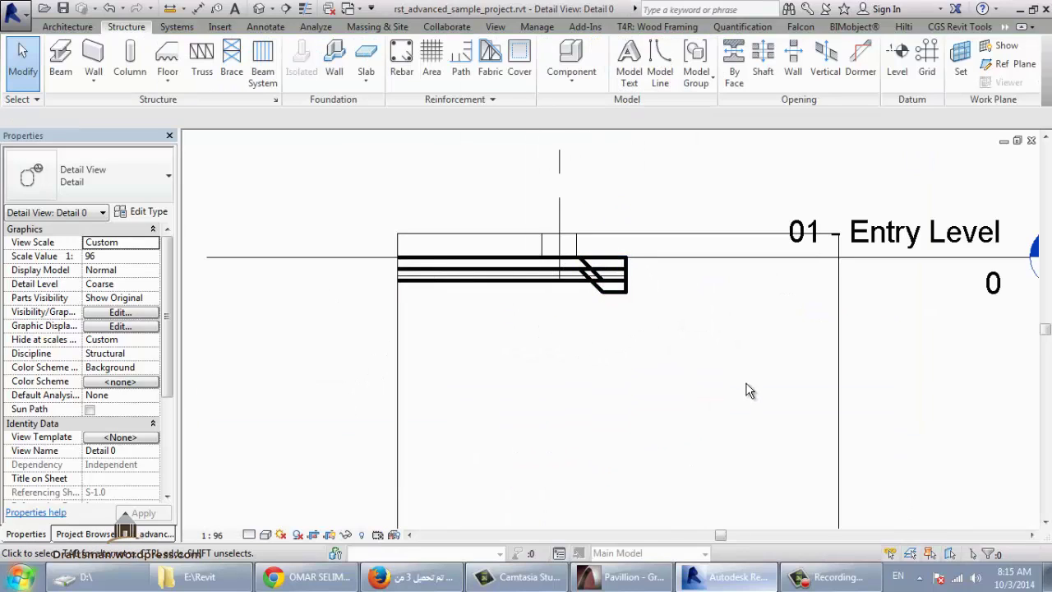